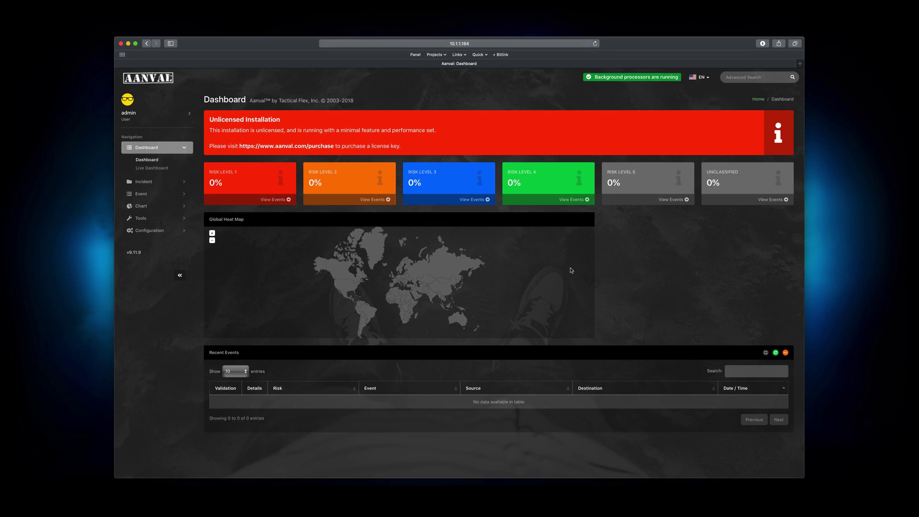
- Check the CentOS VM console, then return to Aanval's Snort & Suricata sensors page
key(super+Tab)
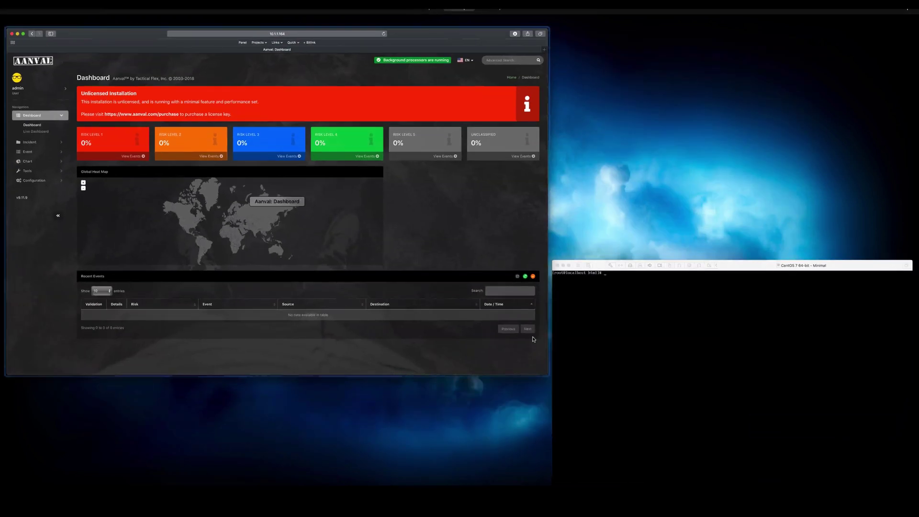
click(489, 303)
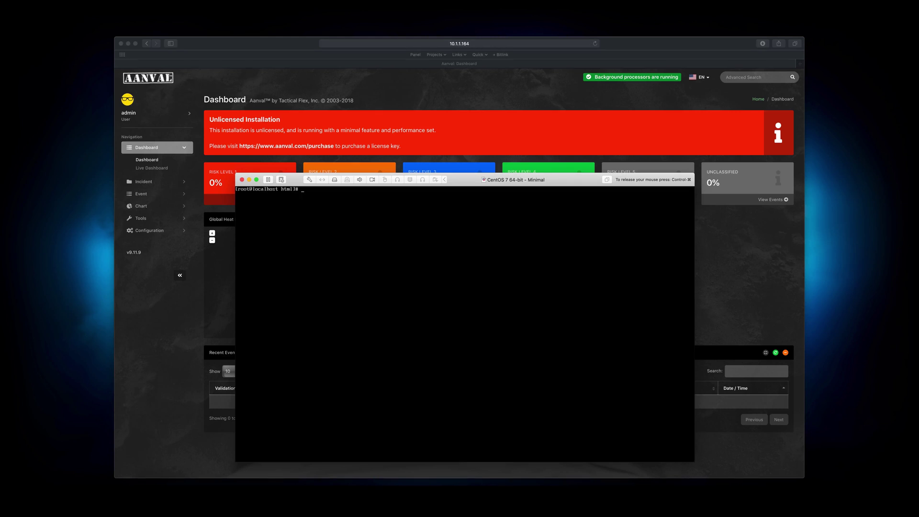
key(XF86AudioRaiseVolume)
key(ctrl+super)
click(147, 323)
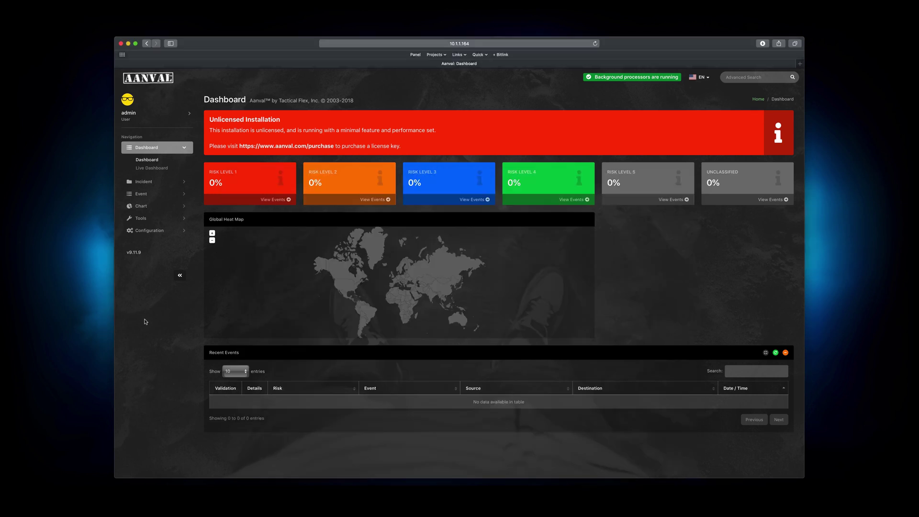
click(149, 233)
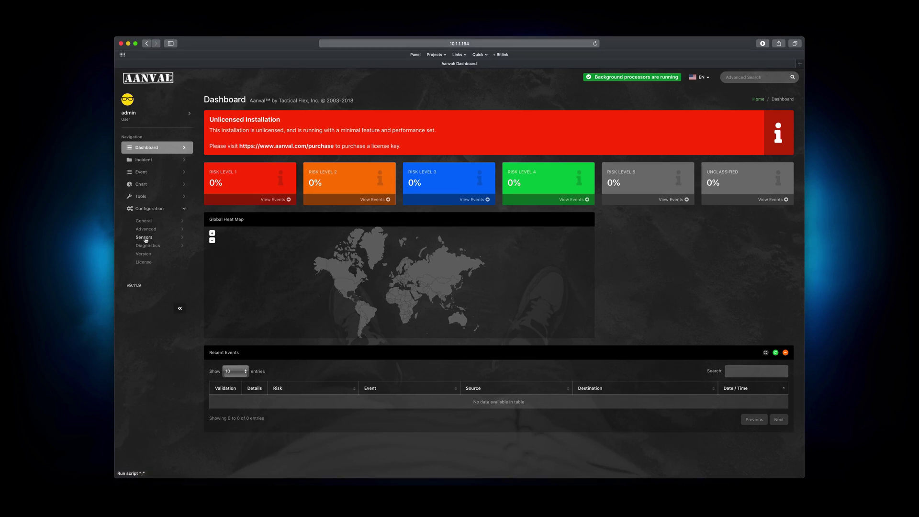
click(146, 239)
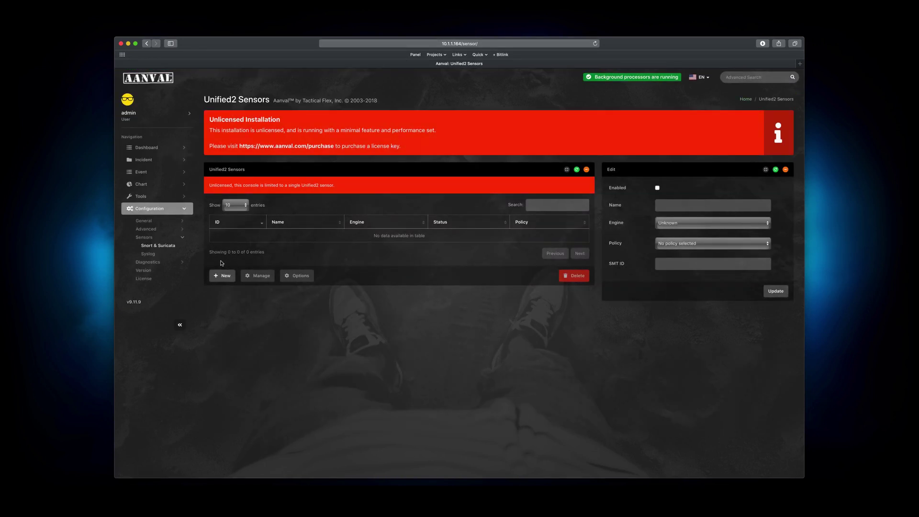
- Add an enabled Snort sensor 'Primary Snort' with SMT ID 1001 and save it
click(224, 276)
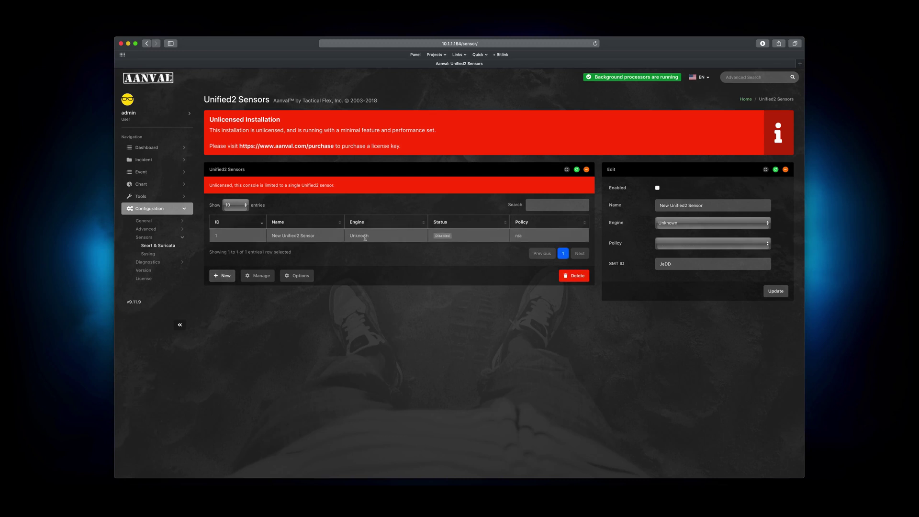
click(657, 188)
triple_click(704, 205)
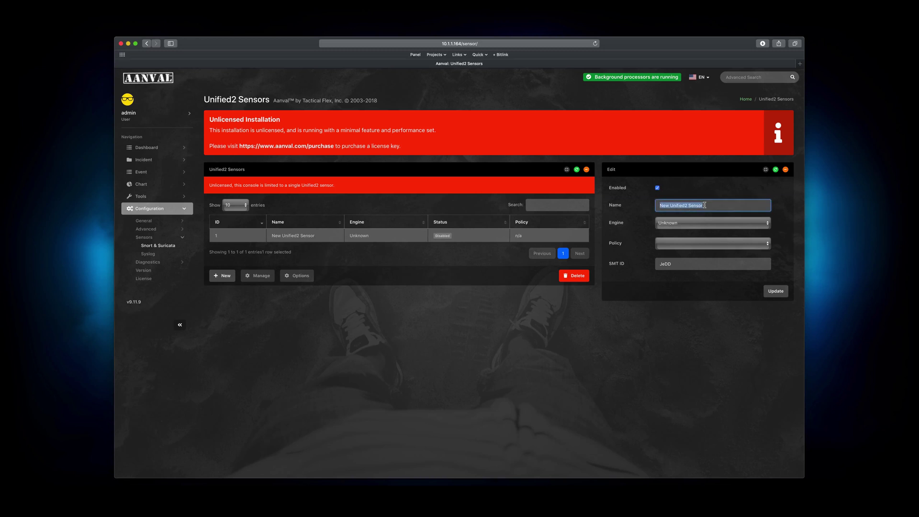
text(Primary Snort)
click(729, 224)
click(734, 232)
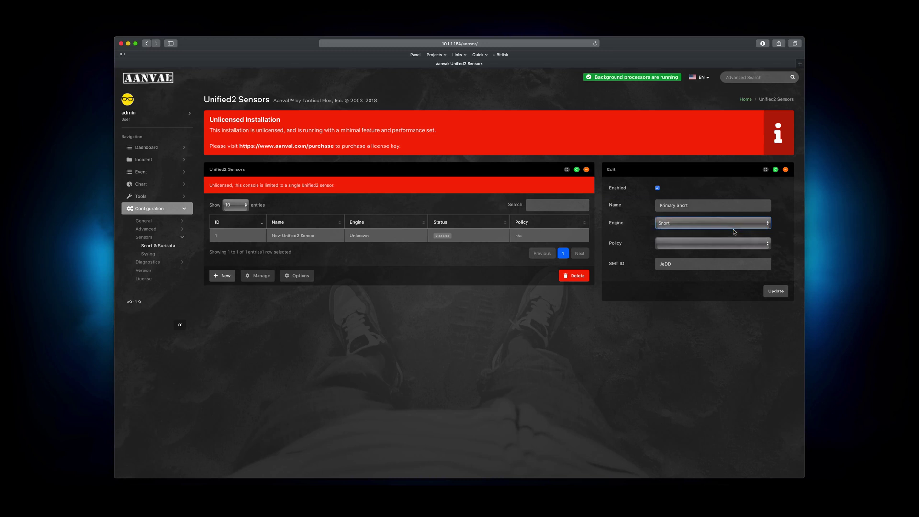
double_click(692, 268)
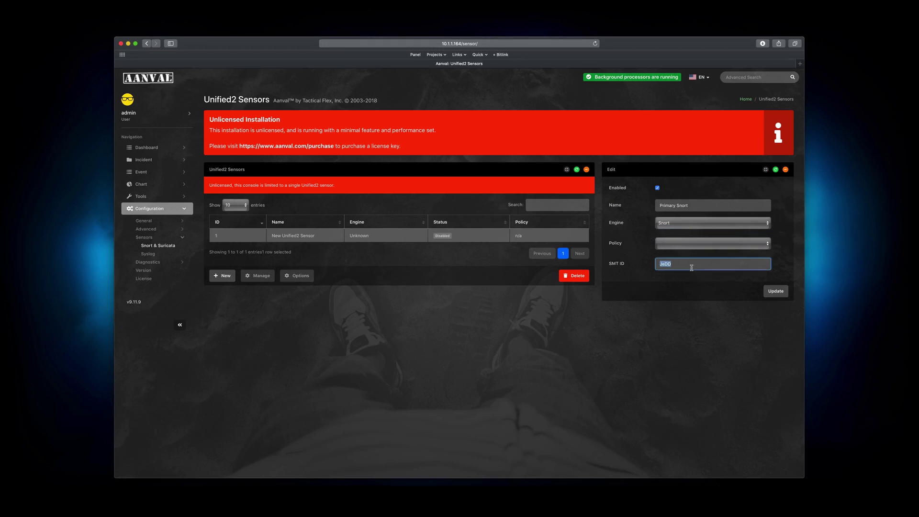
text(1001)
click(704, 286)
click(775, 291)
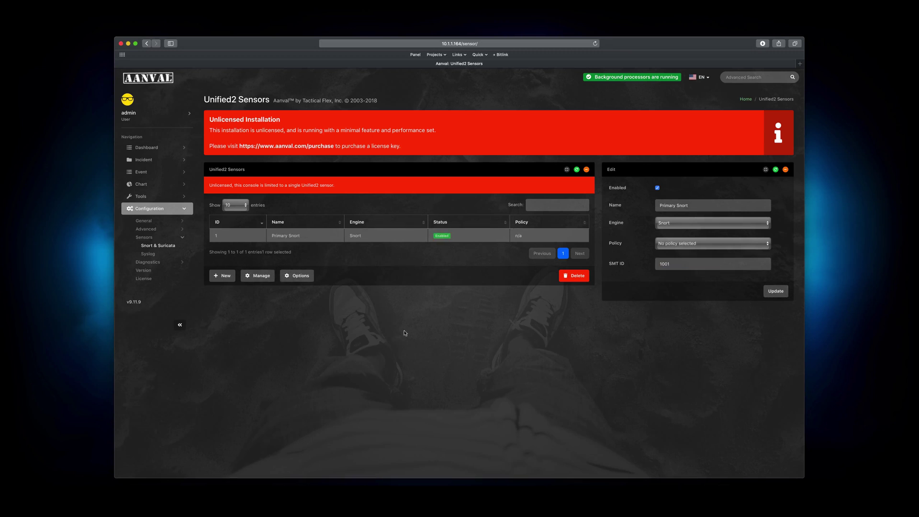
- Bring the VMware CentOS 7 console window in front of the Aanval browser via Mission Control
key(ctrl+Up)
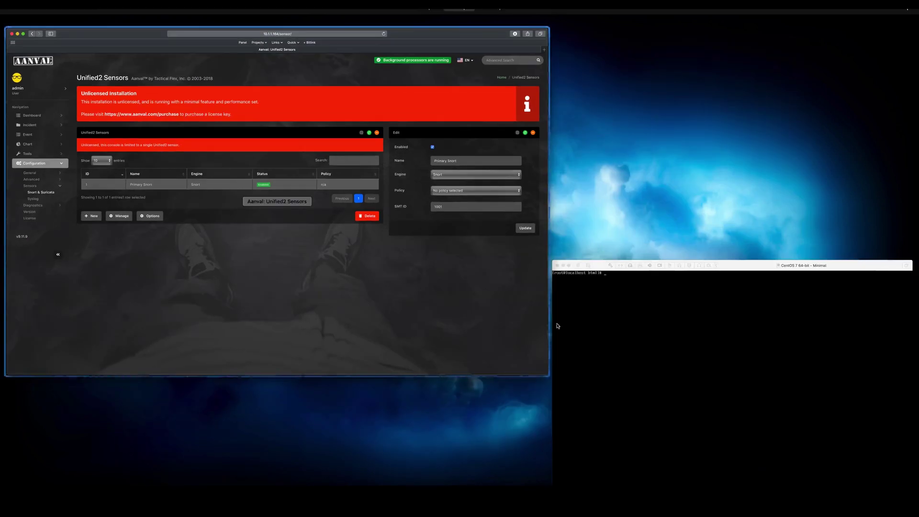
click(657, 354)
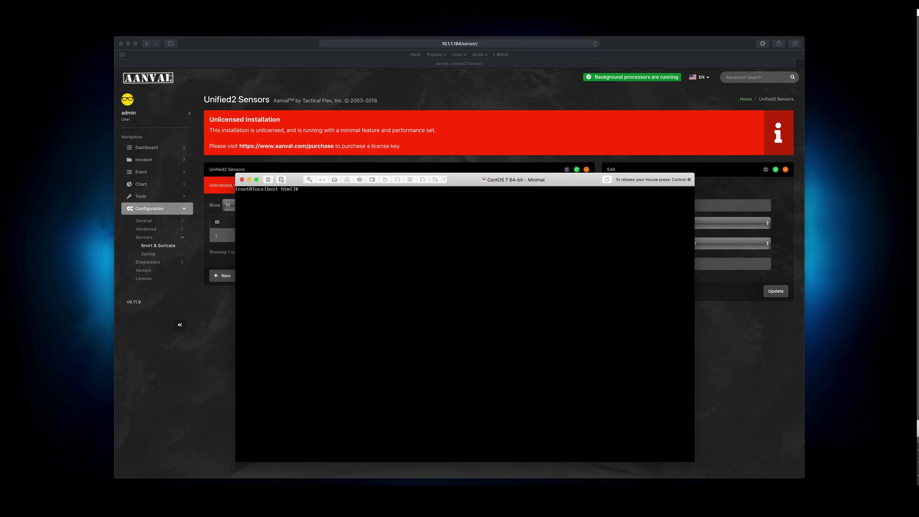
- Create the /smt directory and copy all files from var/smt into it
text(kdir /smt)
key(Return)
text(ls -la)
key(Return)
text(cd var)
key(Return)
text(cd smt)
key(Return)
text(ls -la)
key(Return)
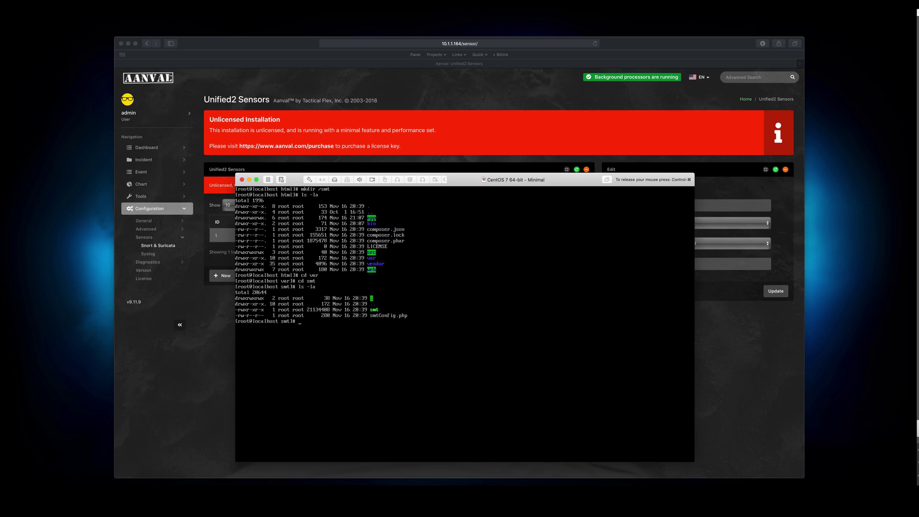
text(cp * /smt)
key(Return)
- Change into /smt and start a vi command for smtConfig.php
text(cd /smt)
key(Return)
key(BackSpace)
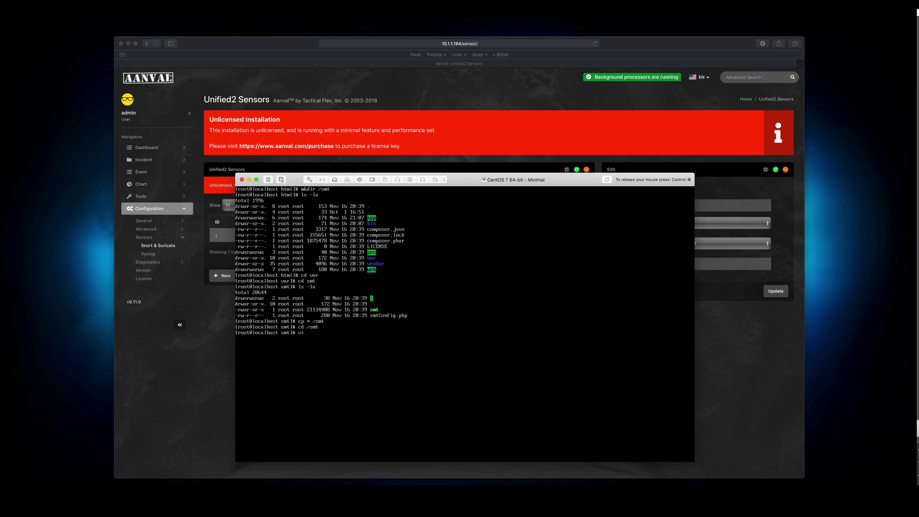
text(vi smtC)
key(Tab)
- Open smtConfig.php in vi, set SMTID to '1001', and save it with :wq
key(Return)
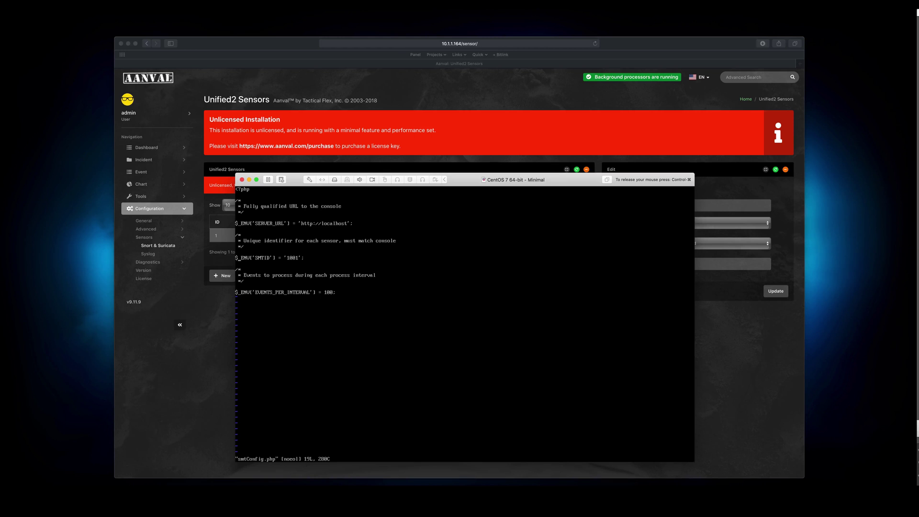
text(:wq)
key(Return)
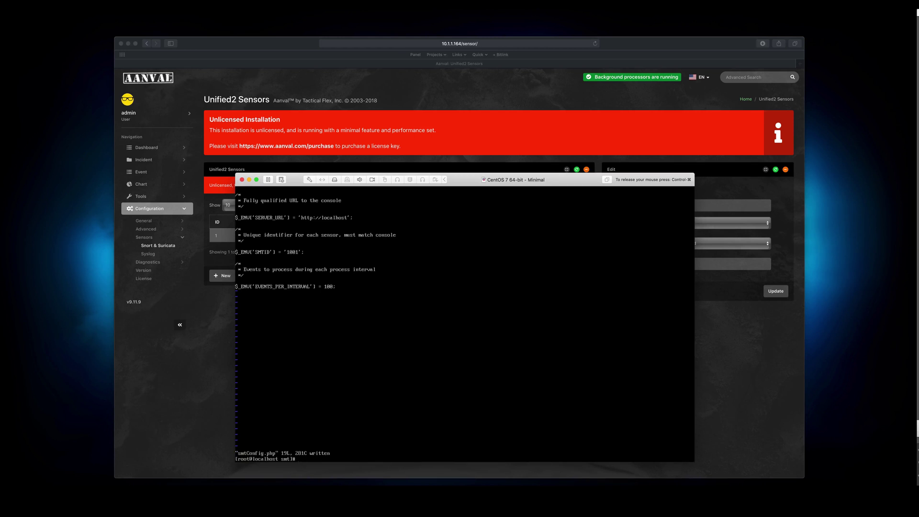
- List /smt, test-run 'php smt aanval:SMT:run' to provision, then stop it
text(ls -la)
key(Return)
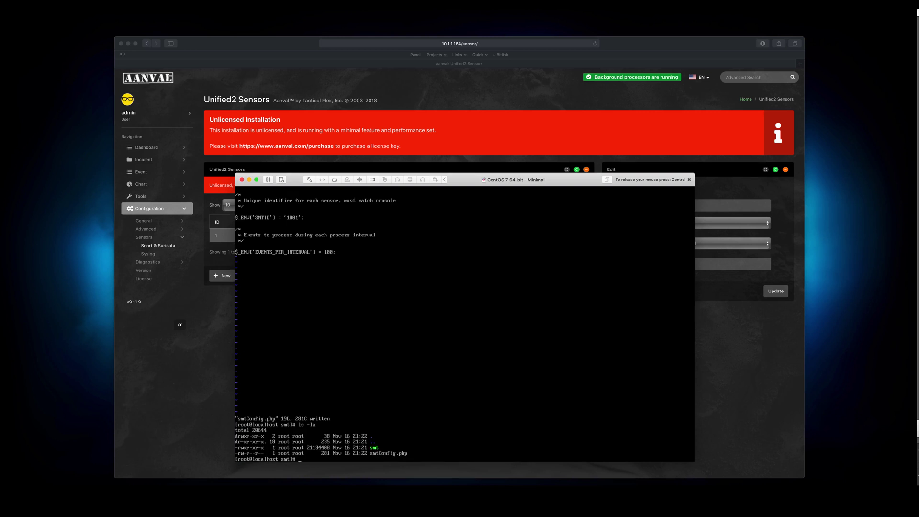
text(php smt aanval:SMT:ruin)
key(Return)
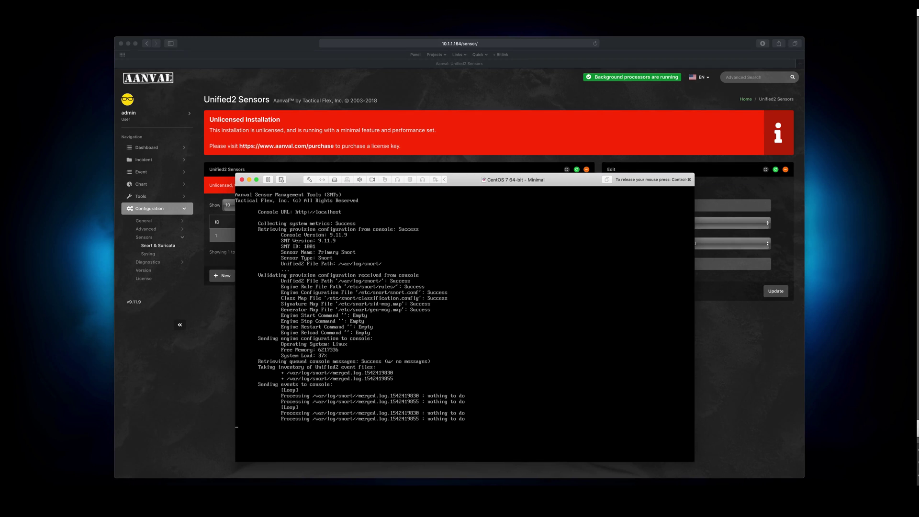
key(ctrl+c)
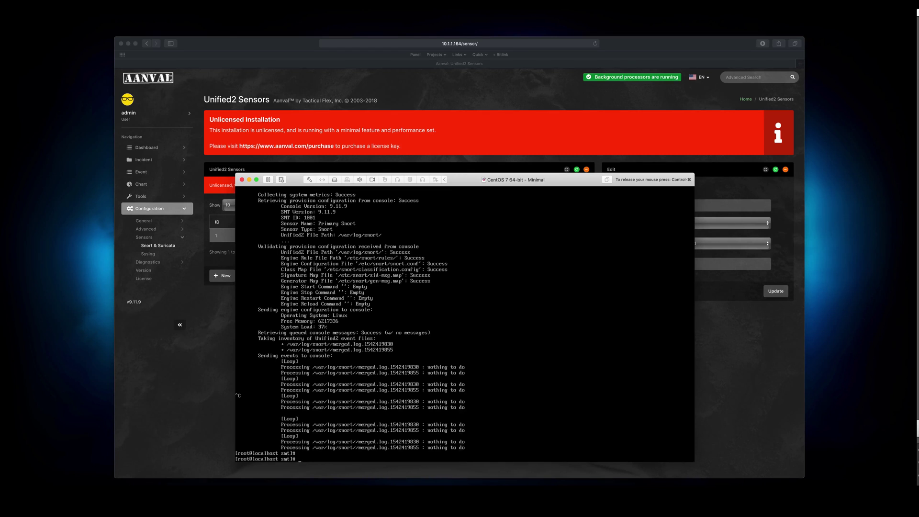
key(Return)
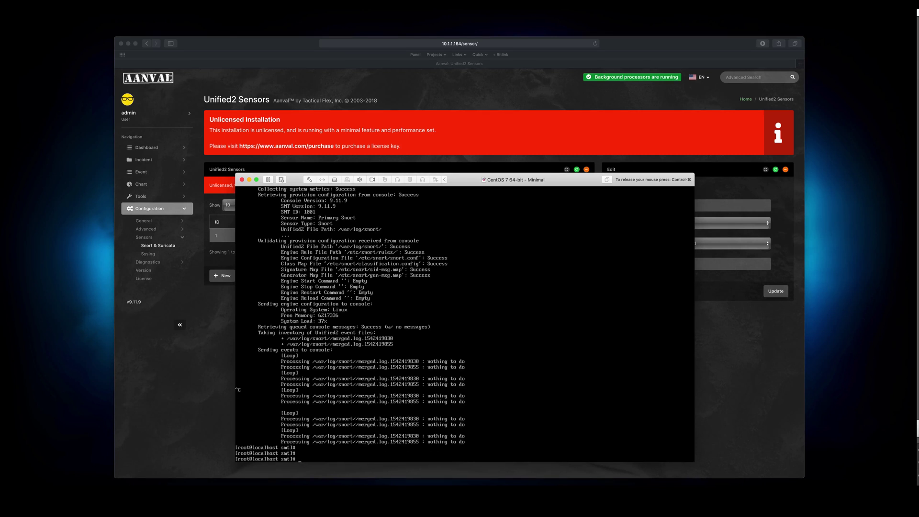
- Launch the SMT in the background with 'php smt aanval:SMT:start'
key(Up)
key(BackSpace)
key(BackSpace)
text(start)
key(Return)
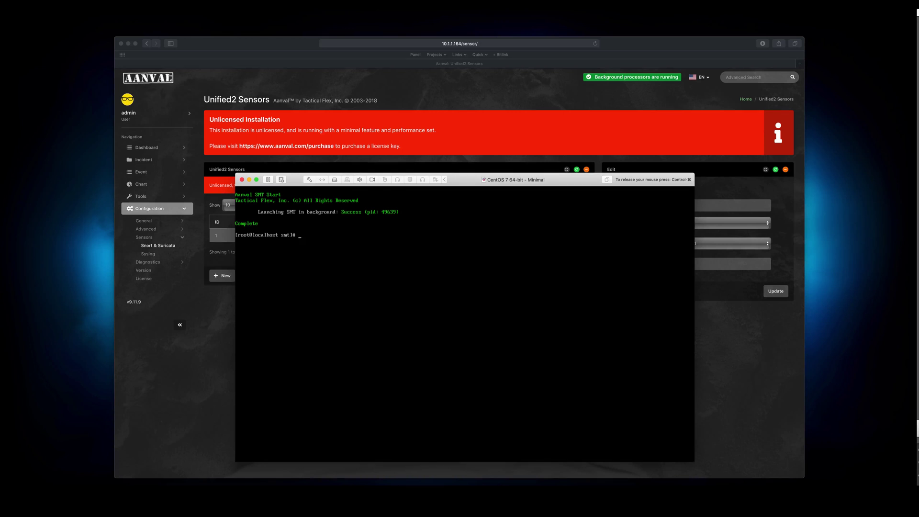
key(ctrl+super)
- Open Diagnostics > Health and highlight Primary Snort's last communication time and SMT version 9119
click(745, 404)
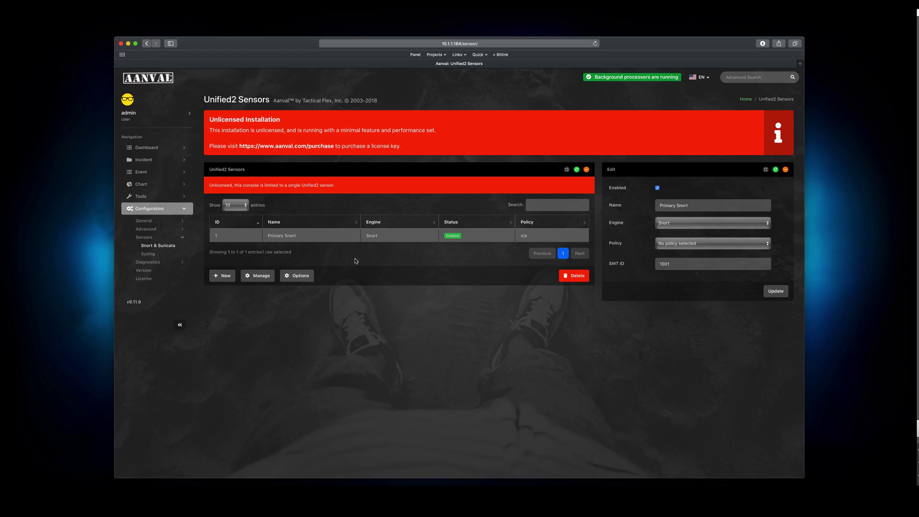
click(147, 262)
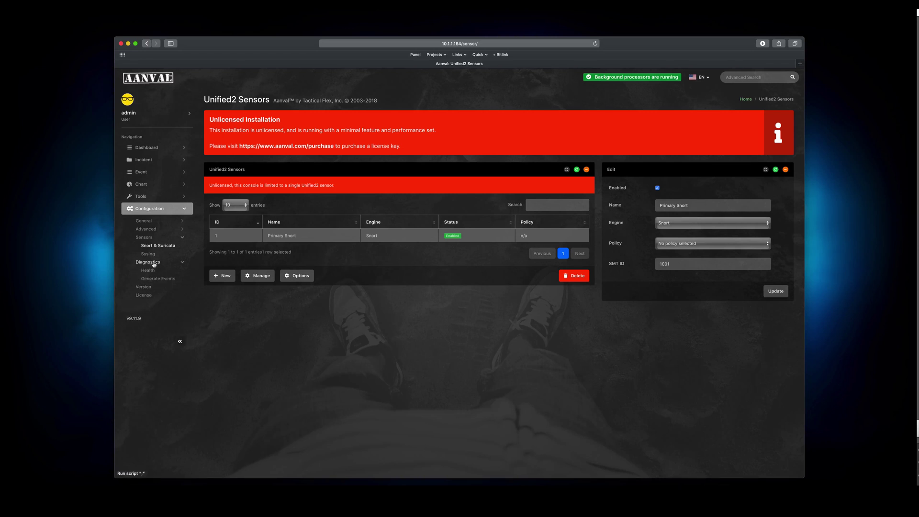
click(148, 270)
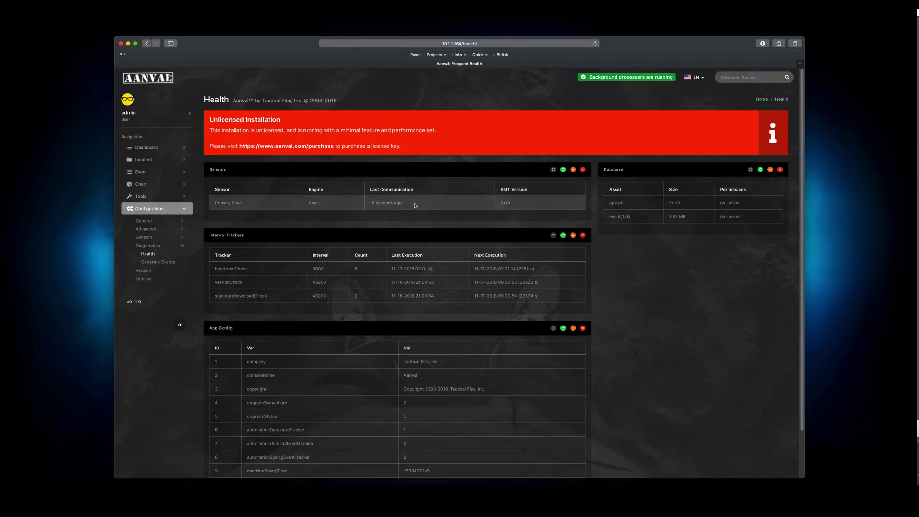
drag(408, 203, 368, 204)
click(483, 208)
drag(515, 204, 501, 203)
click(523, 204)
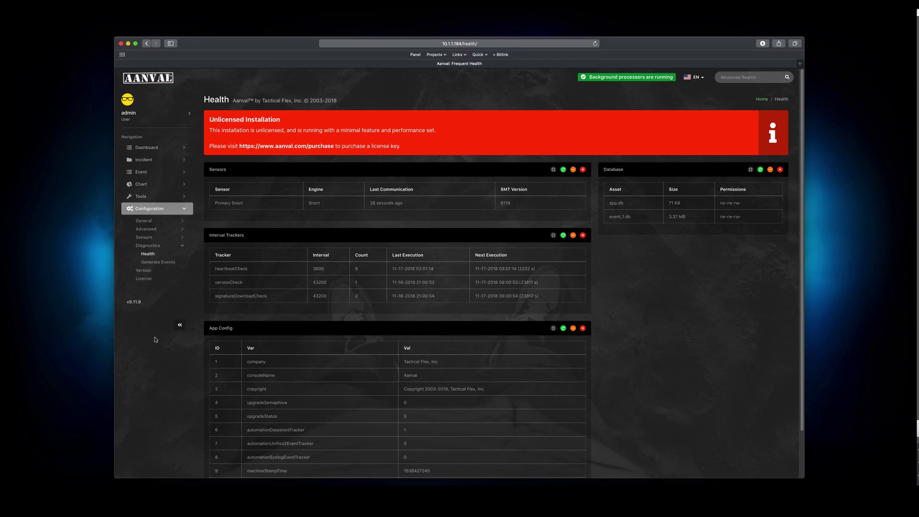
- Open Primary Snort's sensor options and review each Snort path, e.g. /etc/snort/snort.conf and /etc/snort/rules/
click(153, 238)
click(157, 247)
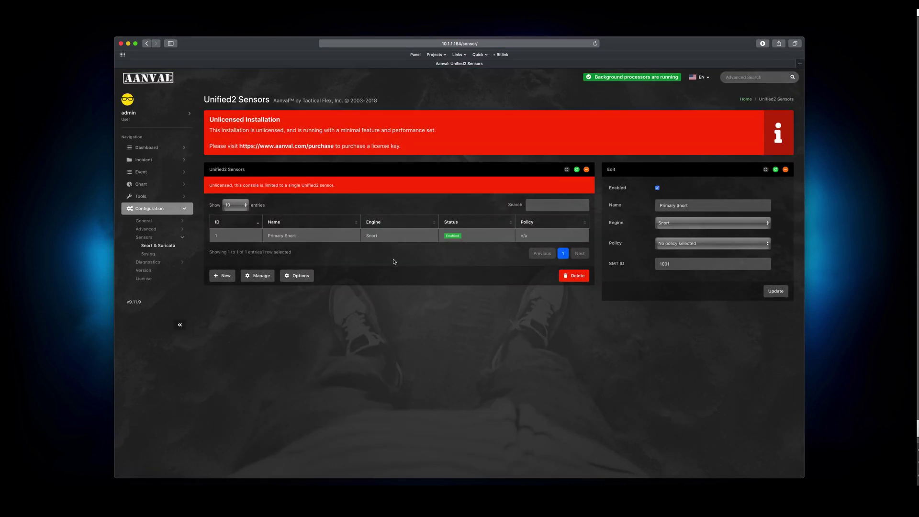
click(297, 276)
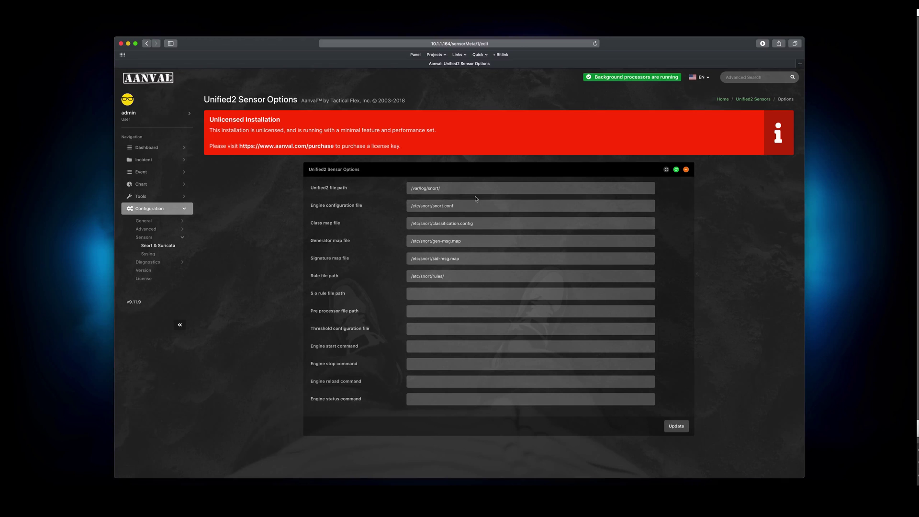
click(455, 207)
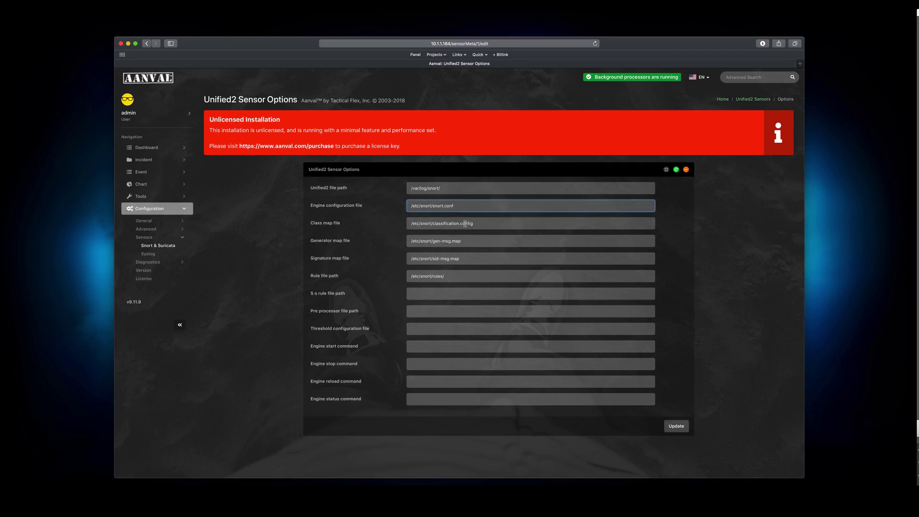
click(465, 224)
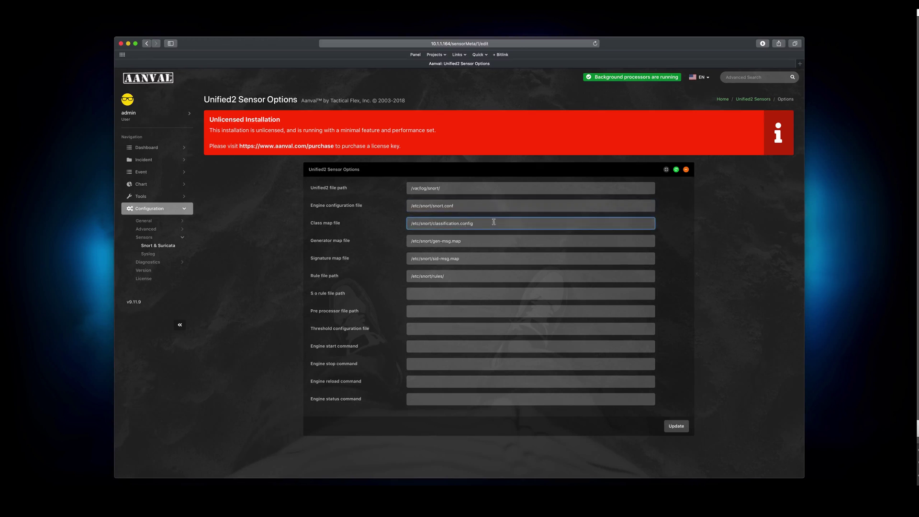
click(472, 241)
click(453, 260)
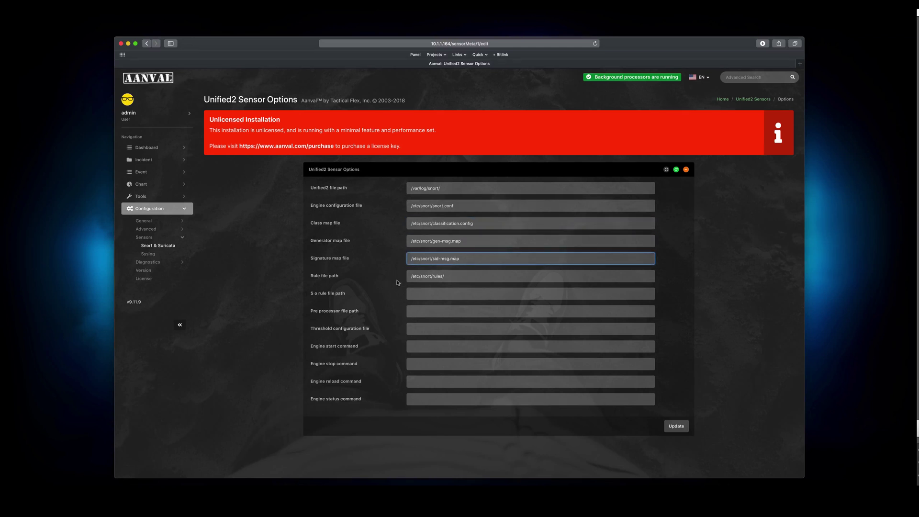
click(464, 277)
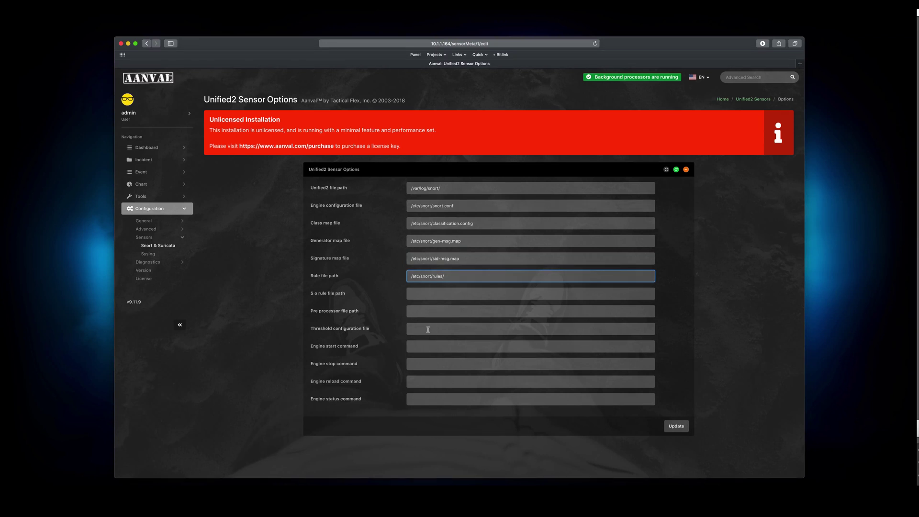
click(429, 346)
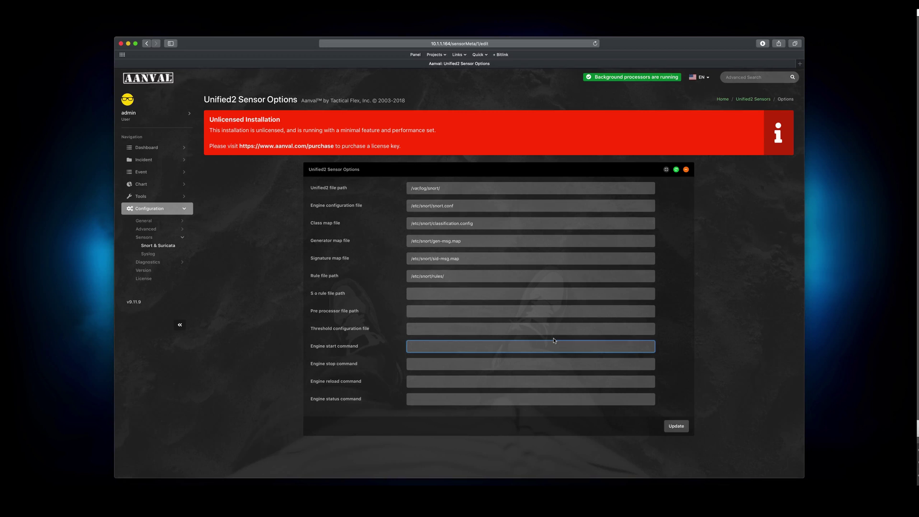
- Set the engine start command to 'systemctl start snort' and the stop command to 'systemctl stop snort'
text(systemctl start snort)
key(super+a)
click(519, 374)
click(511, 366)
key(super+v)
key(BackSpace)
key(BackSpace)
key(BackSpace)
key(BackSpace)
key(BackSpace)
text(stop)
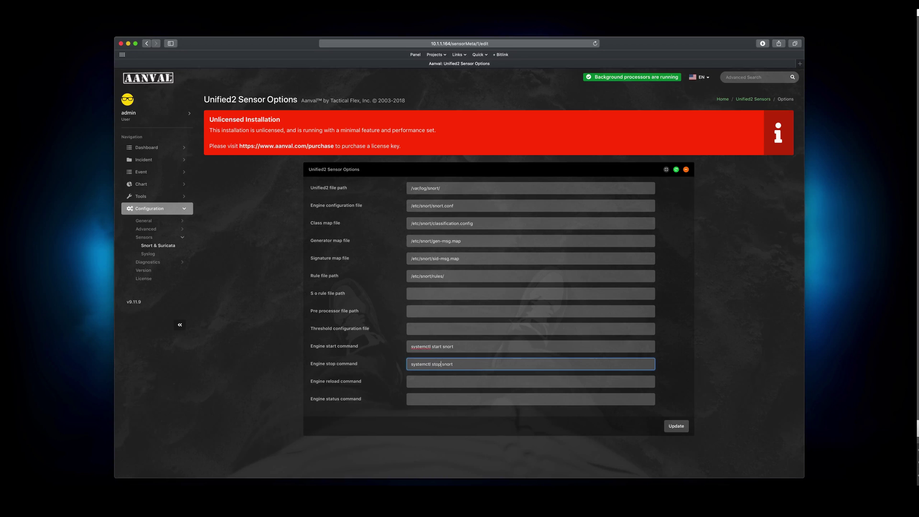
- Save the sensor options and go back to the Unified2 Sensors list
click(477, 381)
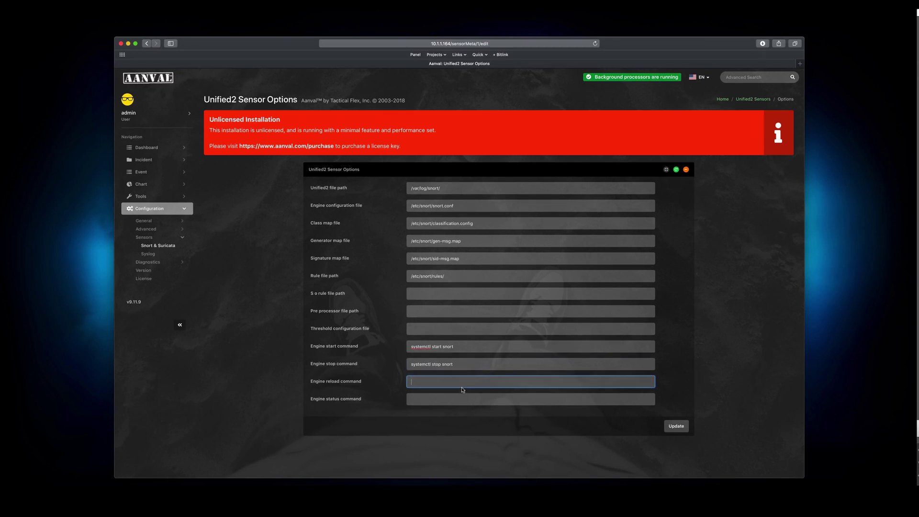
click(456, 397)
click(598, 424)
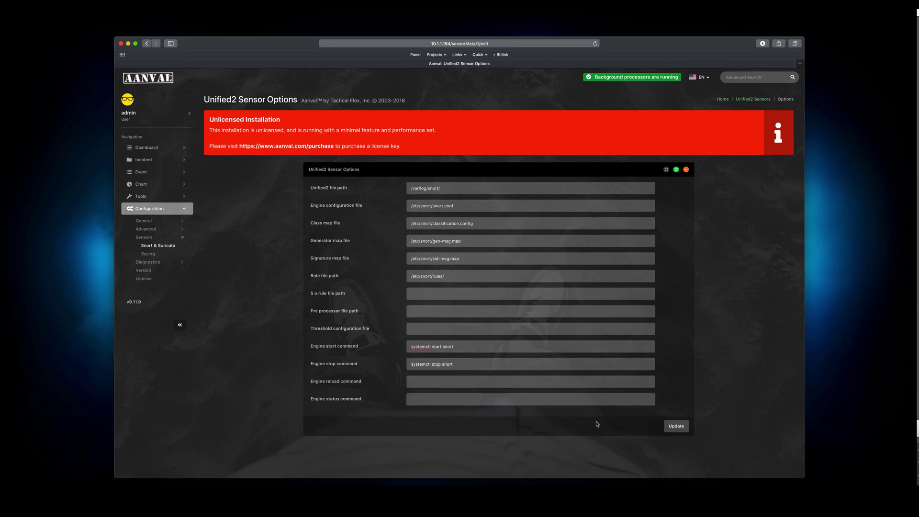
click(686, 427)
click(755, 99)
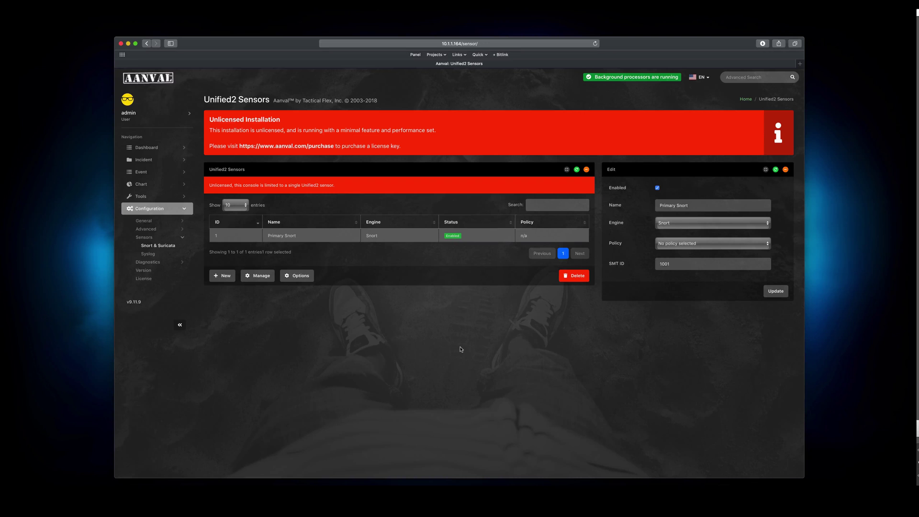
- On Primary Snort's management page, request its engine rules and then clear the message queue
click(271, 278)
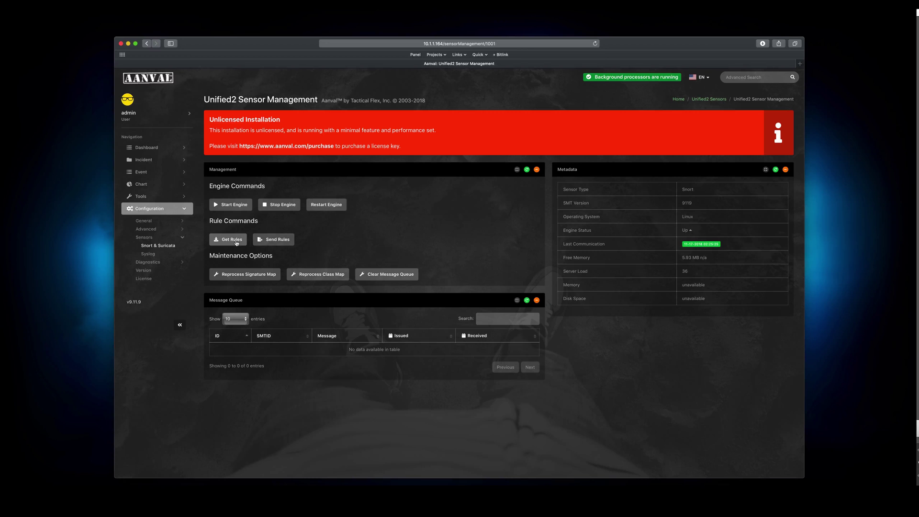
click(236, 243)
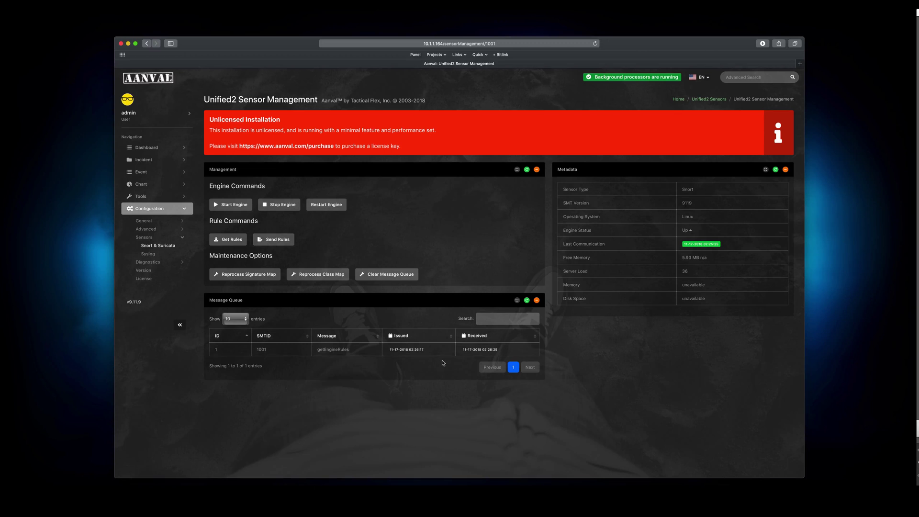
click(397, 280)
- Create 'New Policy' under Configuration > General > Policies and open its Signatures management
click(154, 224)
click(154, 229)
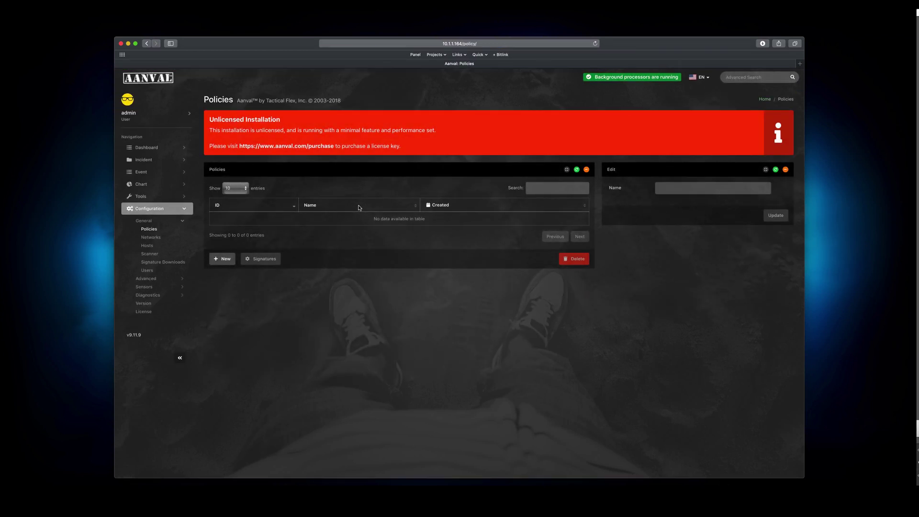
click(228, 261)
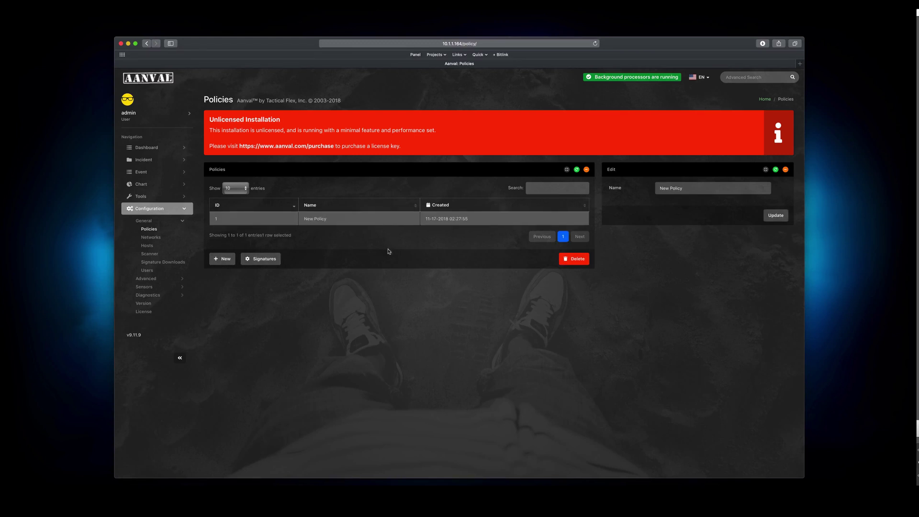
click(272, 259)
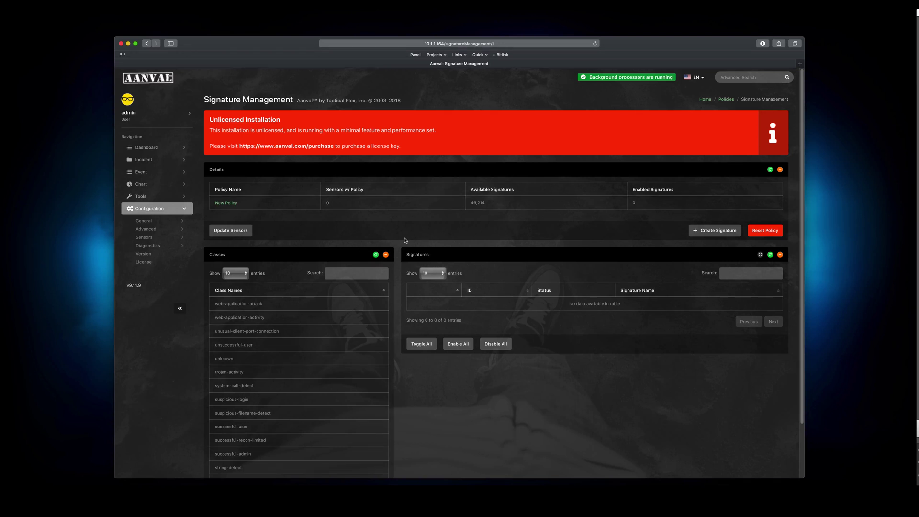
- Enable web-application-attack signatures 25365, 25364 and 25363 in New Policy after viewing 25365's details
scroll(405, 240, down, 3)
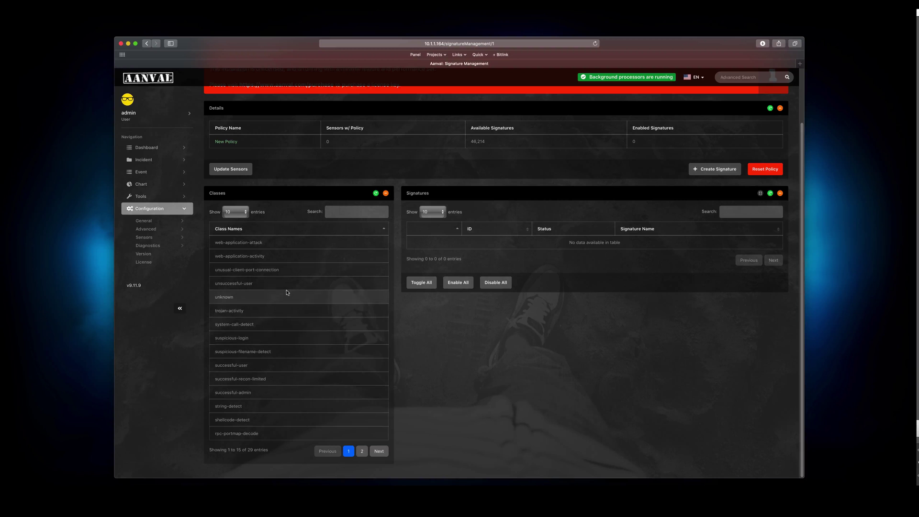
click(295, 248)
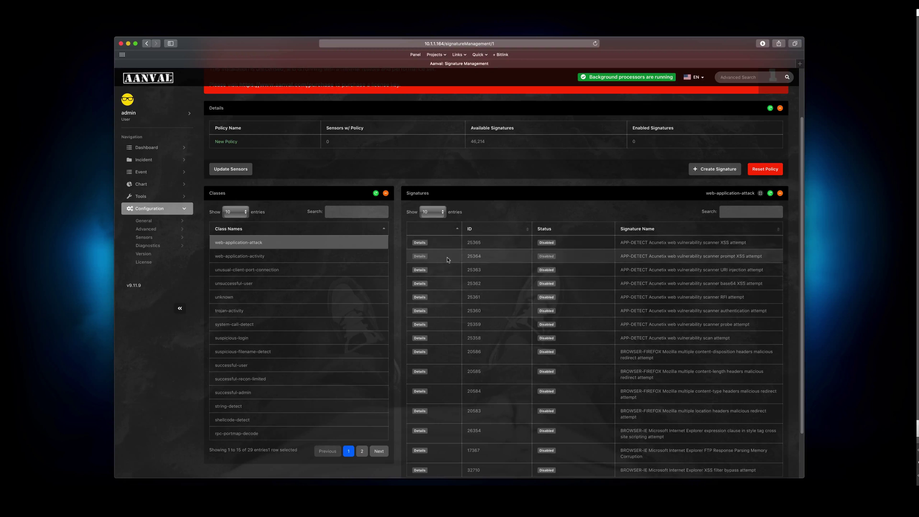
click(421, 243)
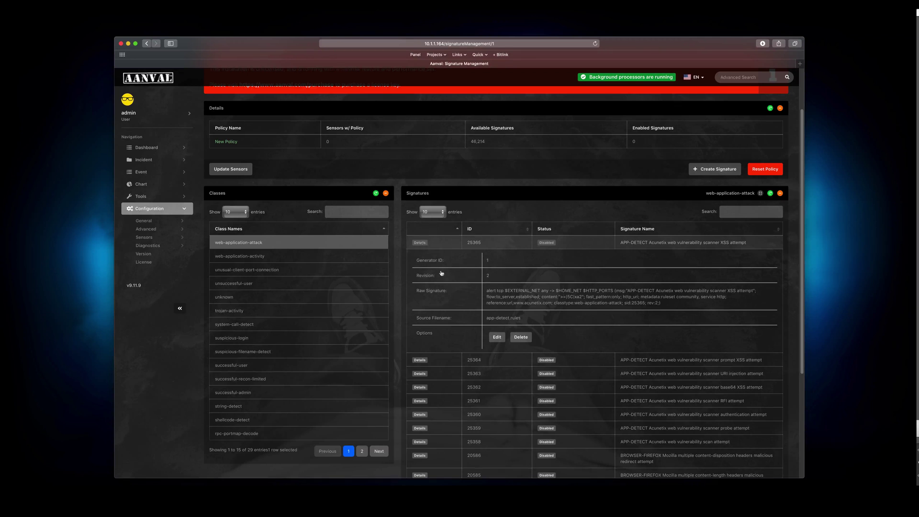
click(420, 243)
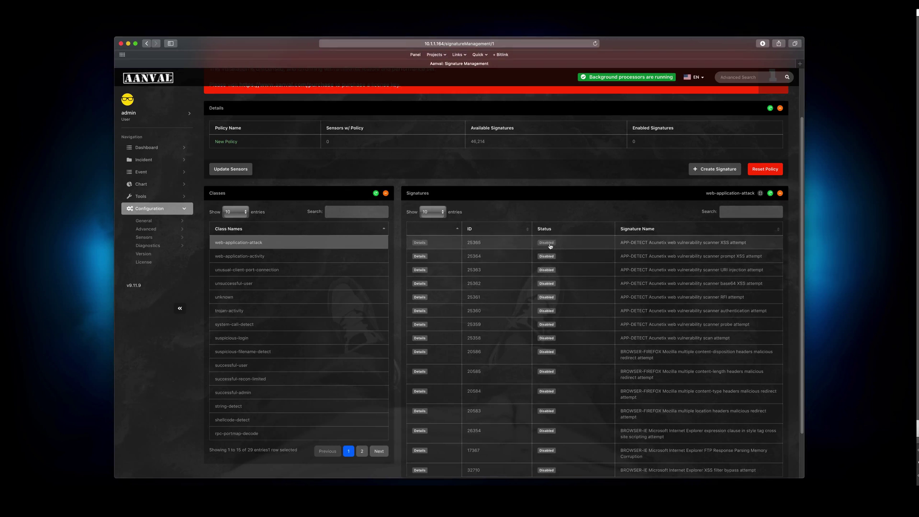
click(551, 245)
click(550, 269)
click(547, 257)
- Look at the unusual-client-port-connection signatures, then return to the web-application-attack signature list
scroll(577, 297, down, 2)
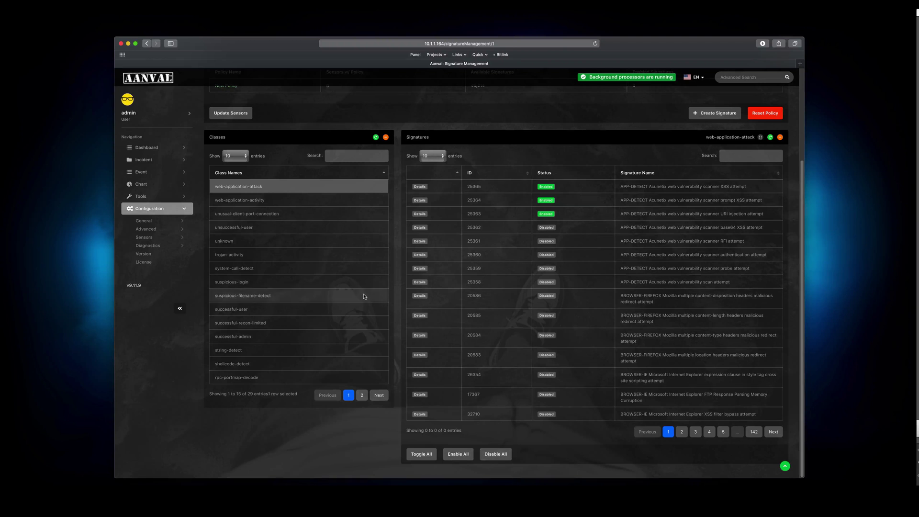
click(348, 214)
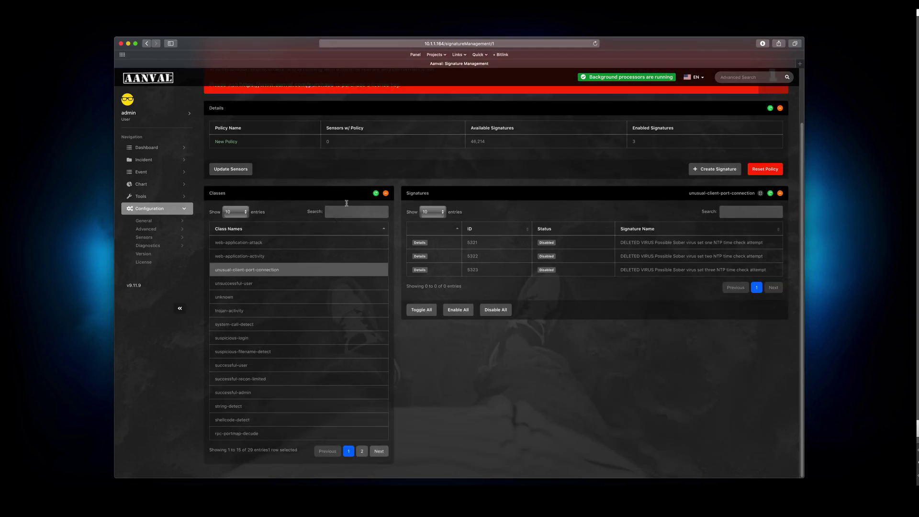
click(351, 210)
click(731, 213)
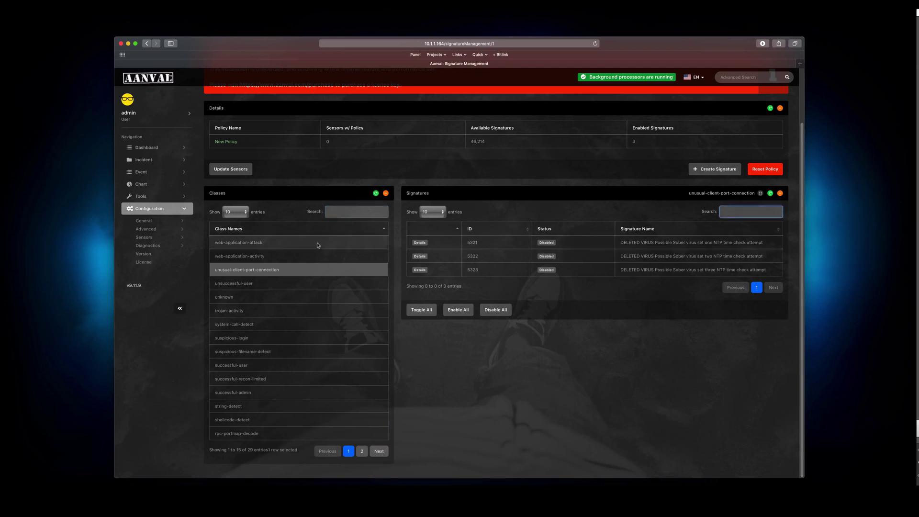
click(317, 246)
click(742, 211)
- Filter signatures by 'fire' and enable all matching BROWSER-FIREFOX signatures
text(fire)
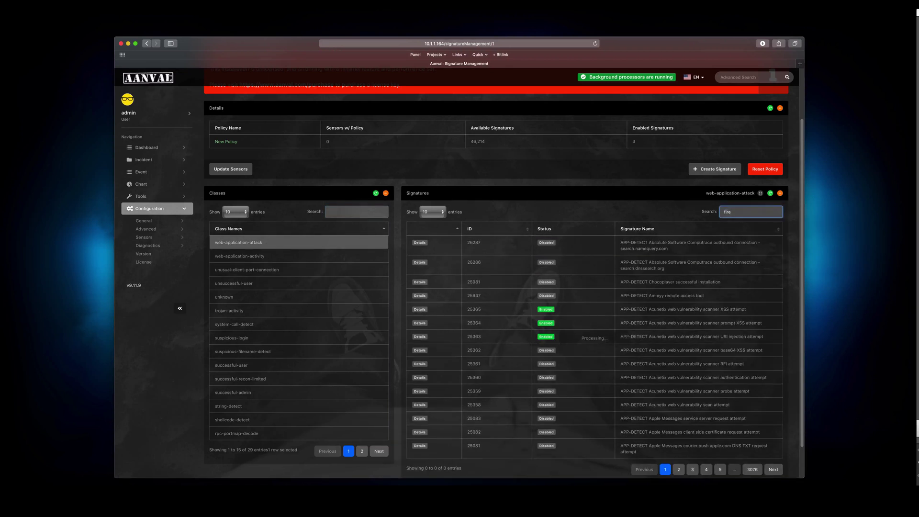
scroll(639, 275, down, 2)
scroll(623, 268, down, 1)
scroll(582, 390, down, 1)
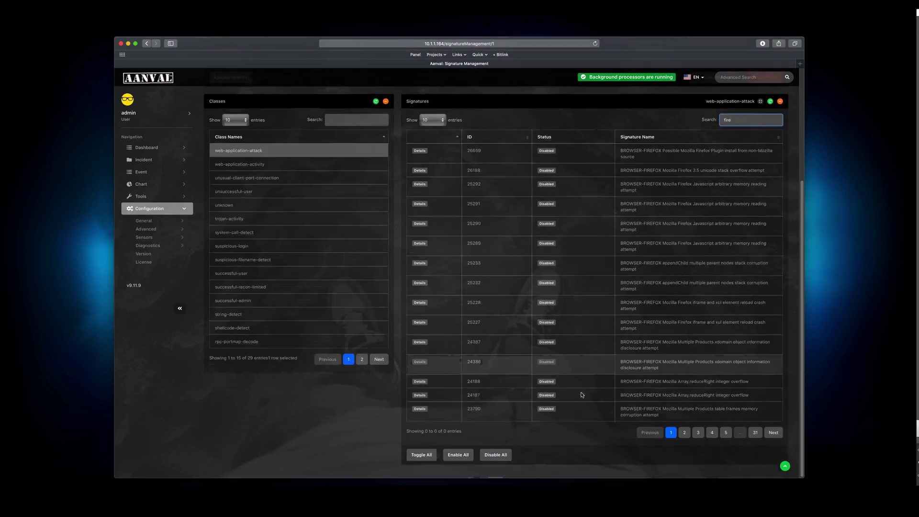
click(458, 454)
- Confirm New Policy now has 460 enabled signatures and 0 sensors using it
scroll(536, 201, up, 3)
scroll(536, 200, up, 2)
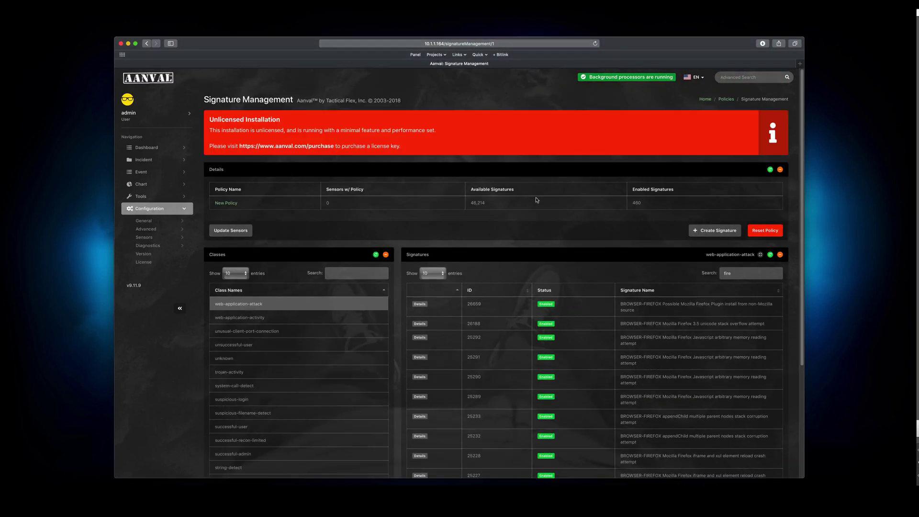
drag(632, 203, 648, 202)
click(410, 229)
double_click(335, 204)
click(144, 237)
- Set the Primary Snort sensor's policy to New Policy and save it
click(154, 246)
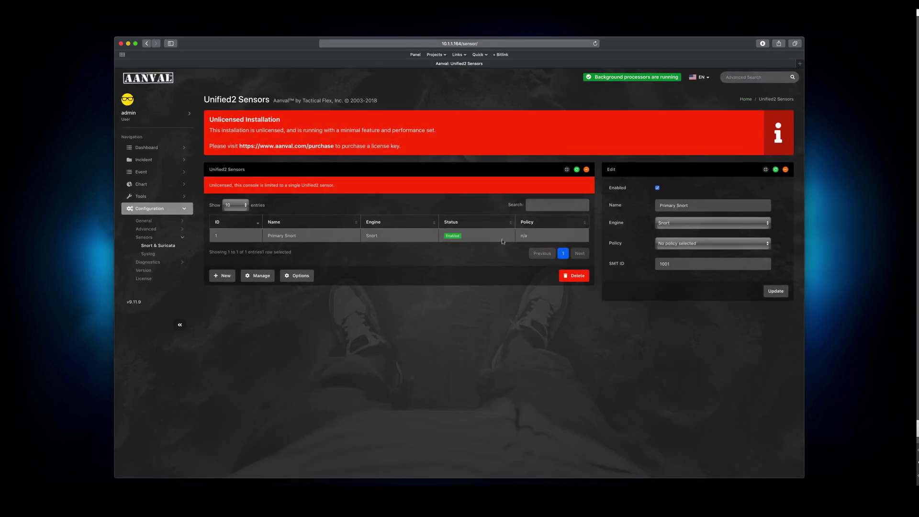
click(689, 246)
click(691, 250)
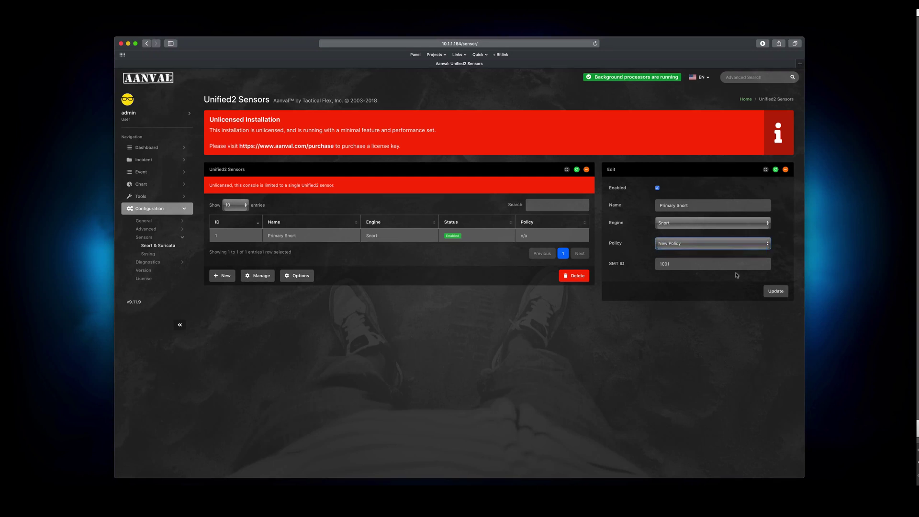
click(775, 291)
drag(526, 236, 540, 236)
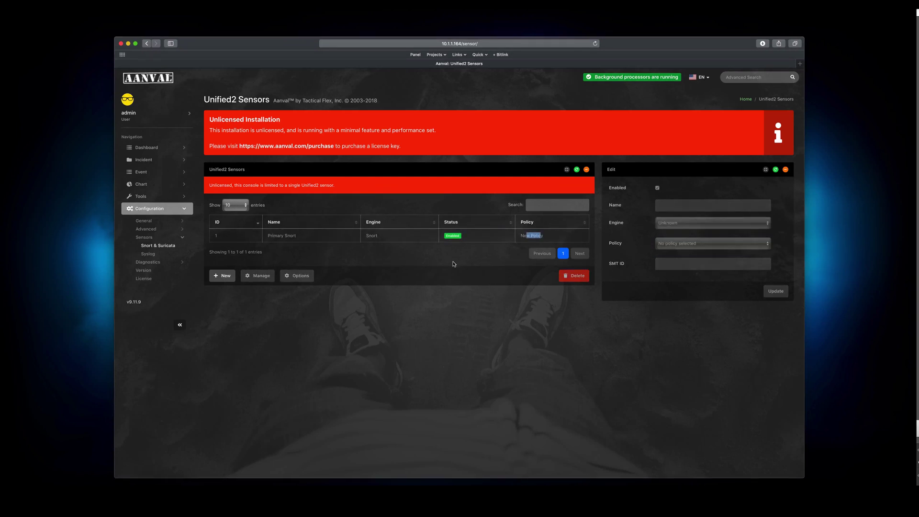
- Go to New Policy's Signatures page under General > Policies
click(155, 220)
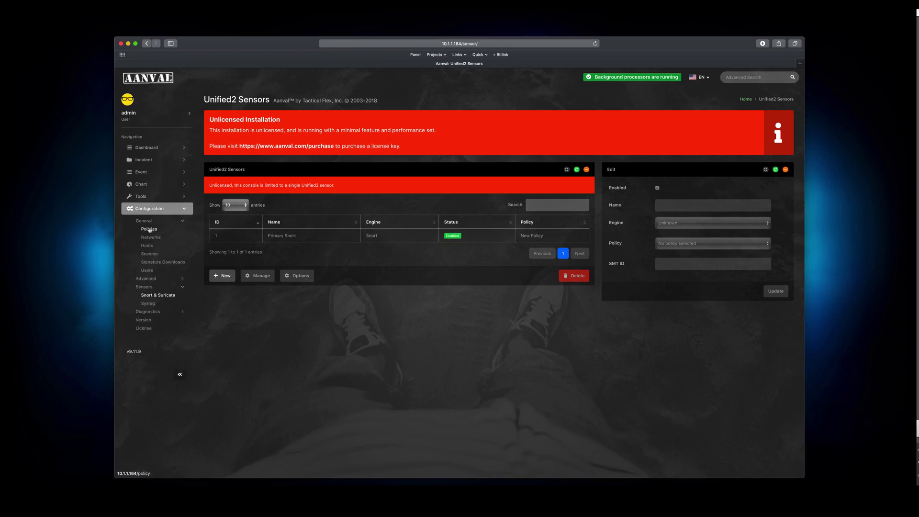
click(149, 229)
click(253, 263)
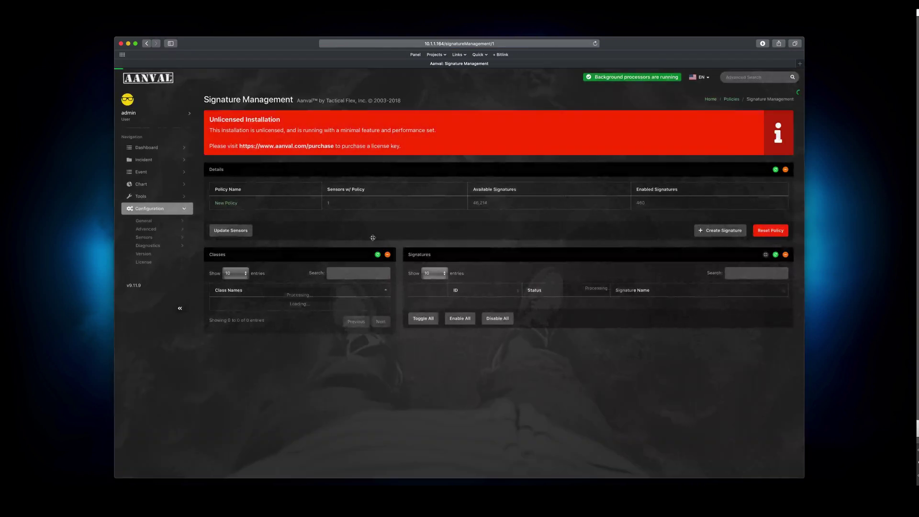
- Review New Policy's counts (1 sensor, 460 of 46,214 signatures enabled) and update the sensors
double_click(328, 202)
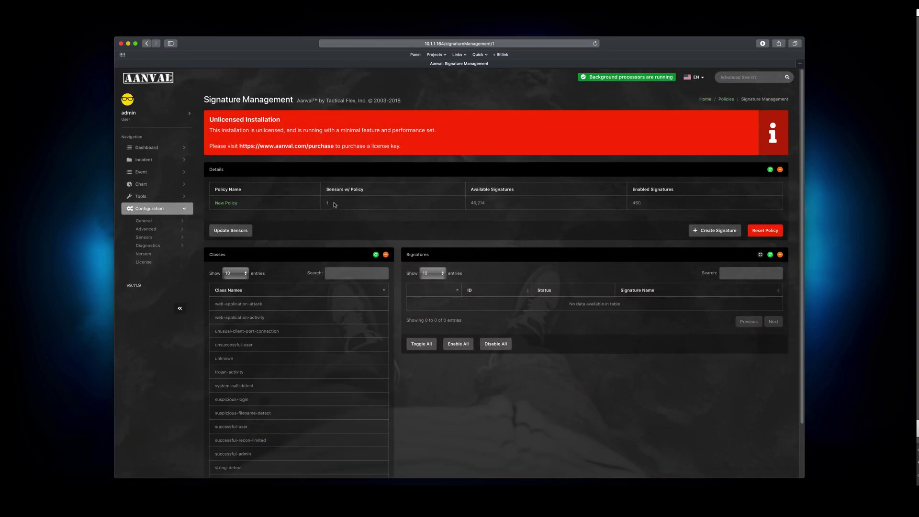
click(352, 207)
double_click(637, 203)
click(653, 209)
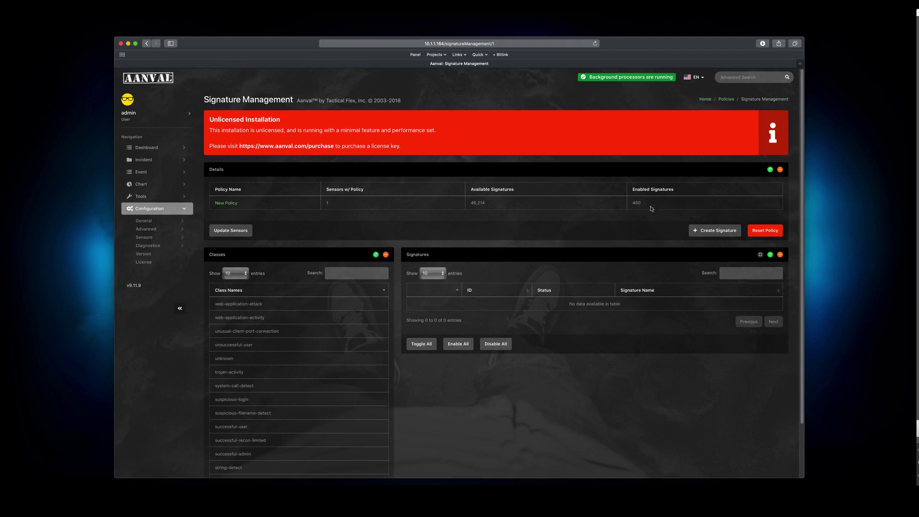
double_click(478, 202)
click(498, 205)
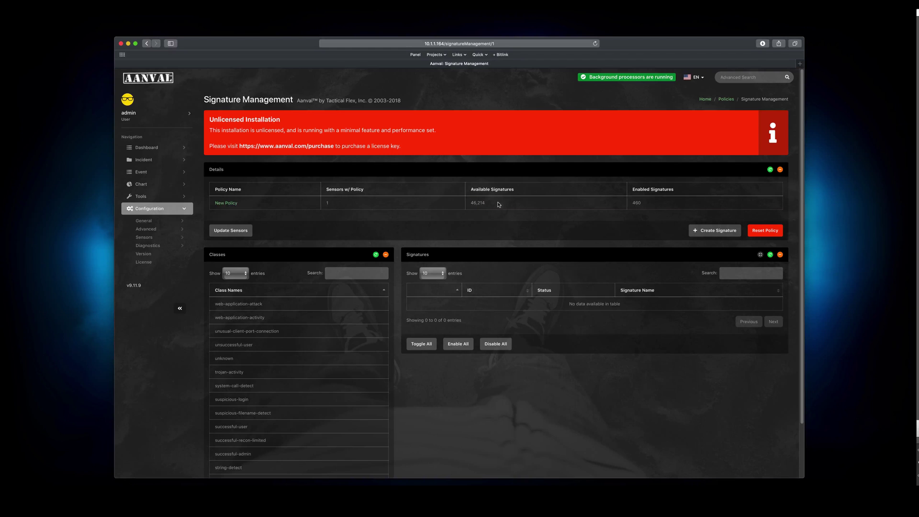
click(232, 231)
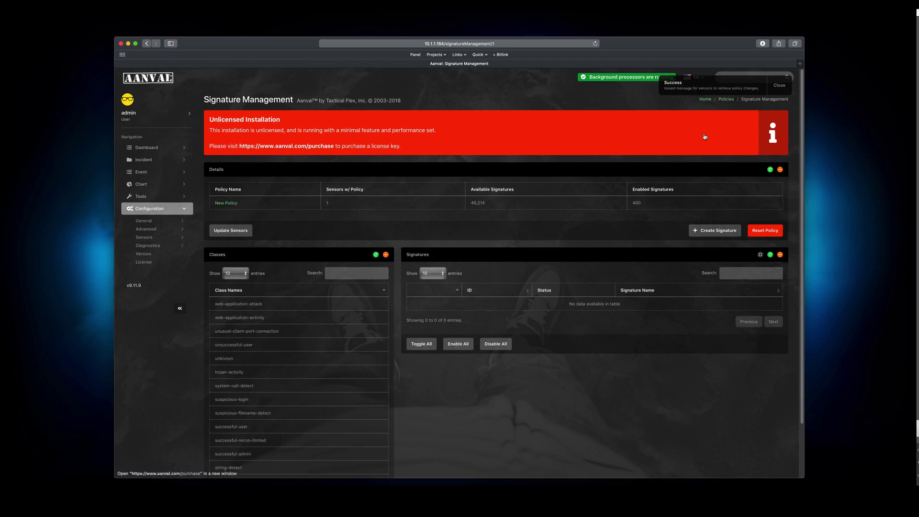
- Open the Manage page for Primary Snort from the Snort & Suricata sensor list
click(154, 237)
click(154, 245)
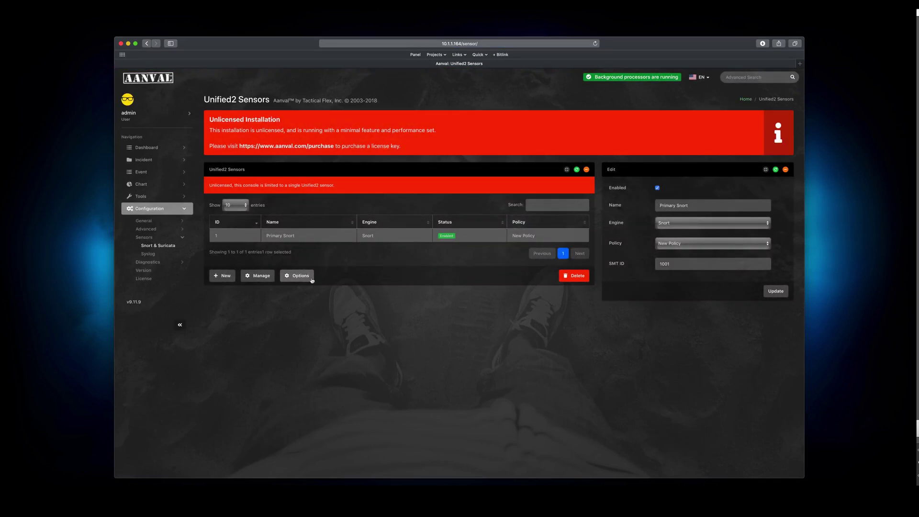
click(259, 276)
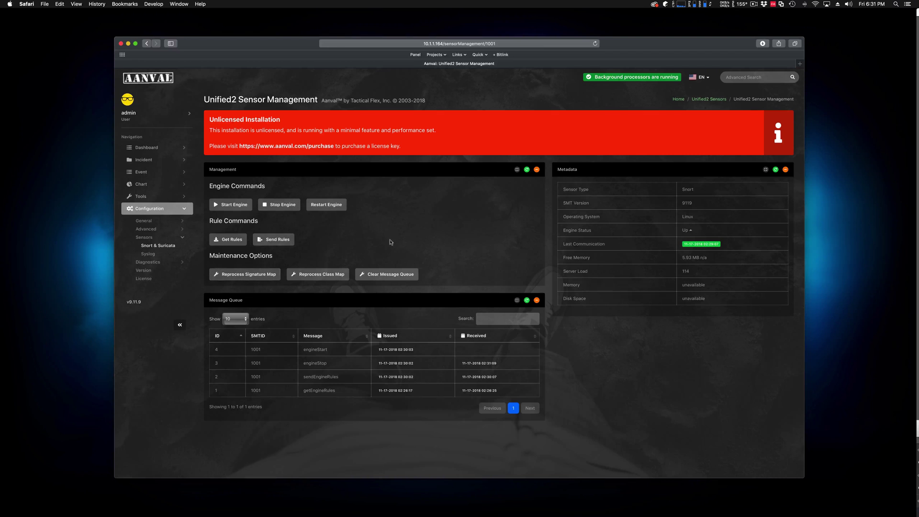
- Submit a request for 100 Events on the Diagnostics Generate Events page
click(149, 263)
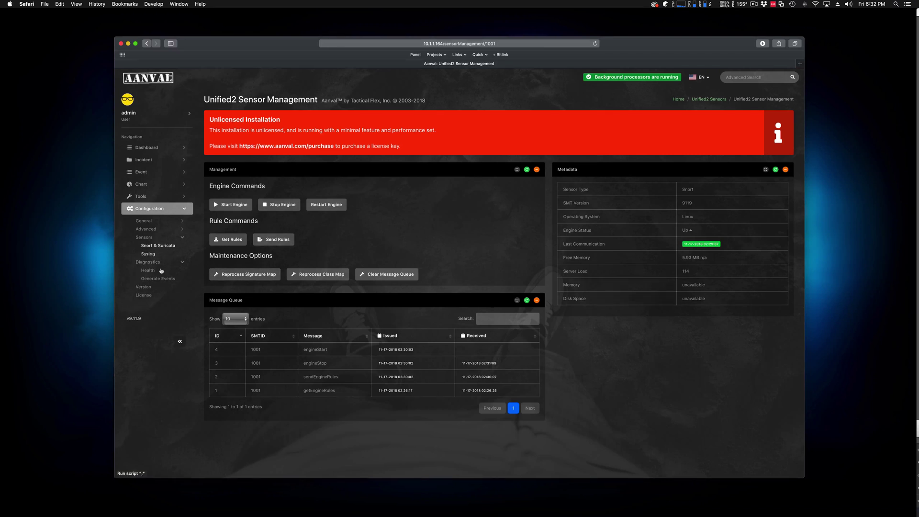
click(158, 278)
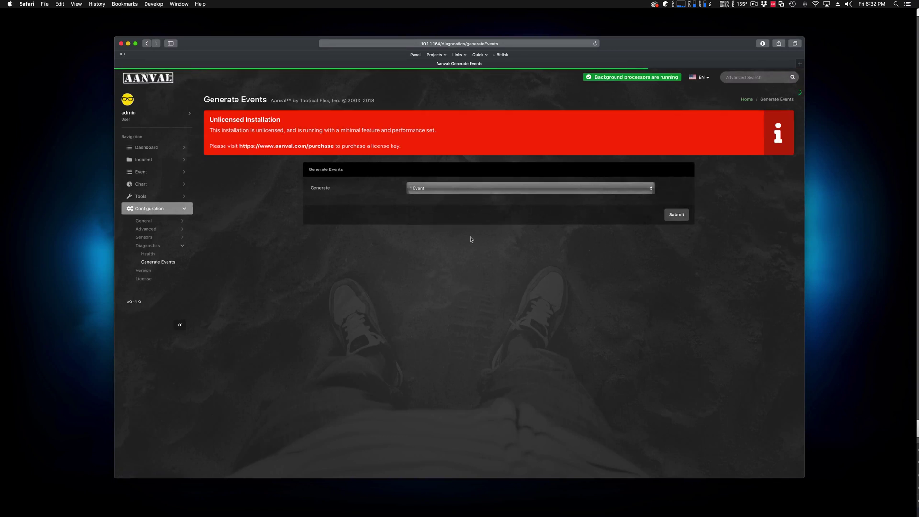
click(503, 189)
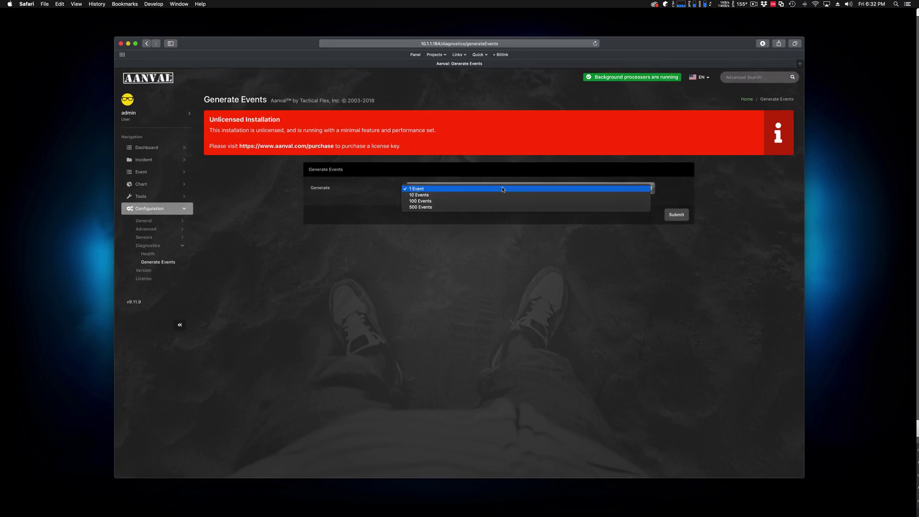
click(650, 219)
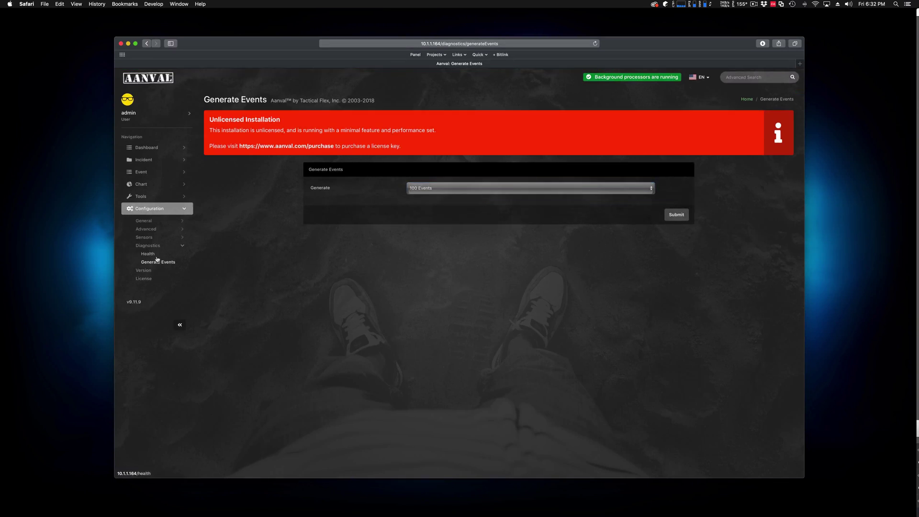
click(675, 216)
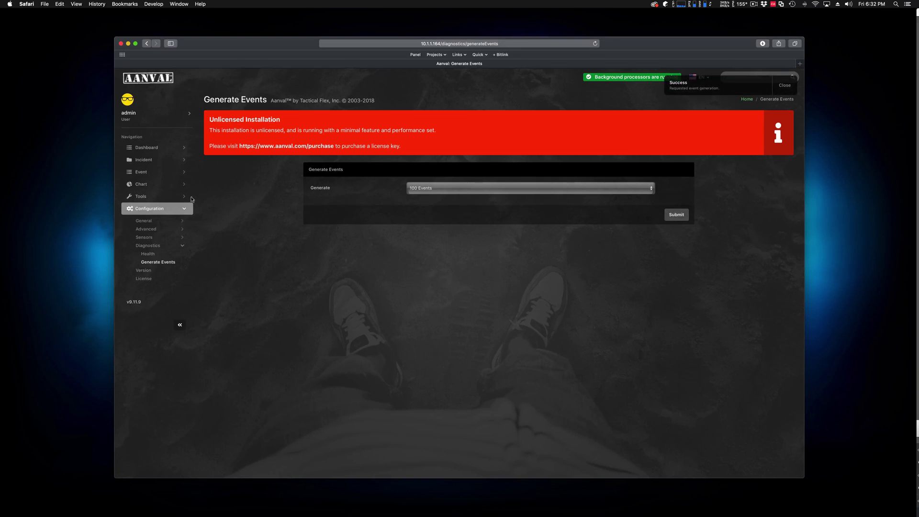
click(142, 149)
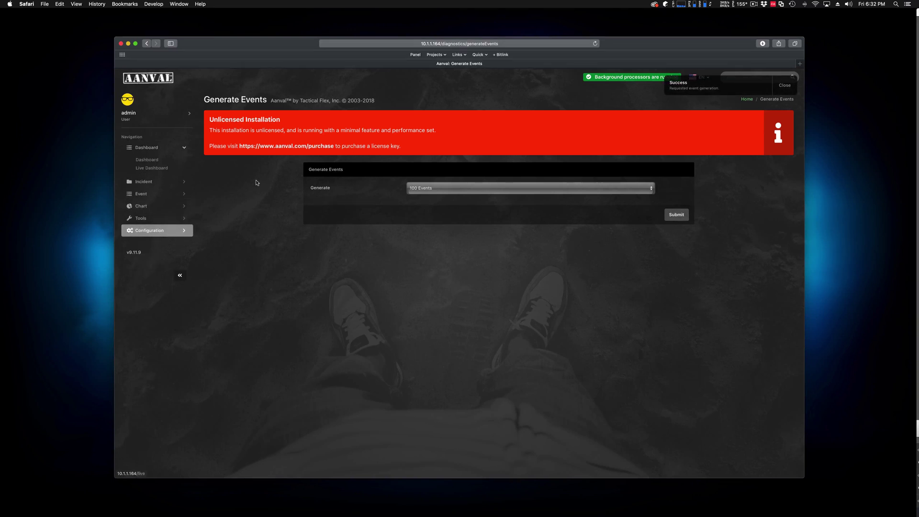
- View the main dashboard and the Frequent Events chart populated by the generated diagnostics events
click(146, 160)
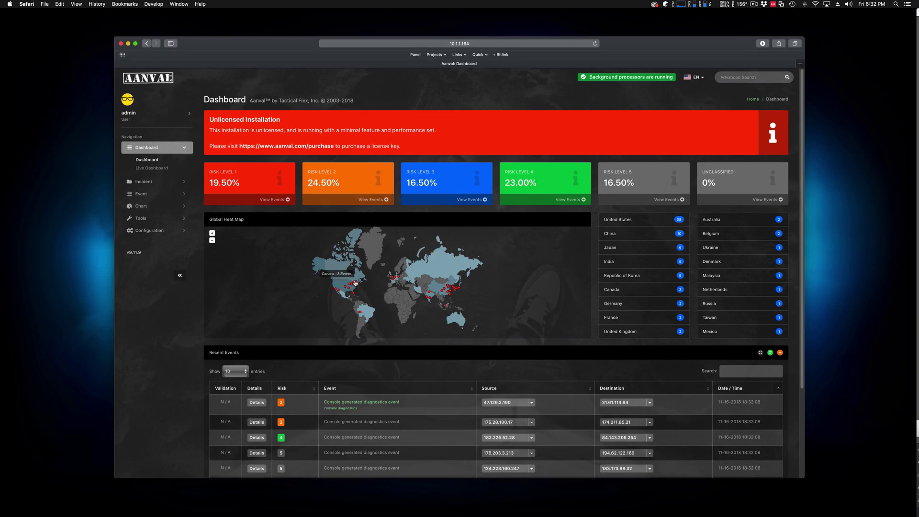
mouse_move(353, 286)
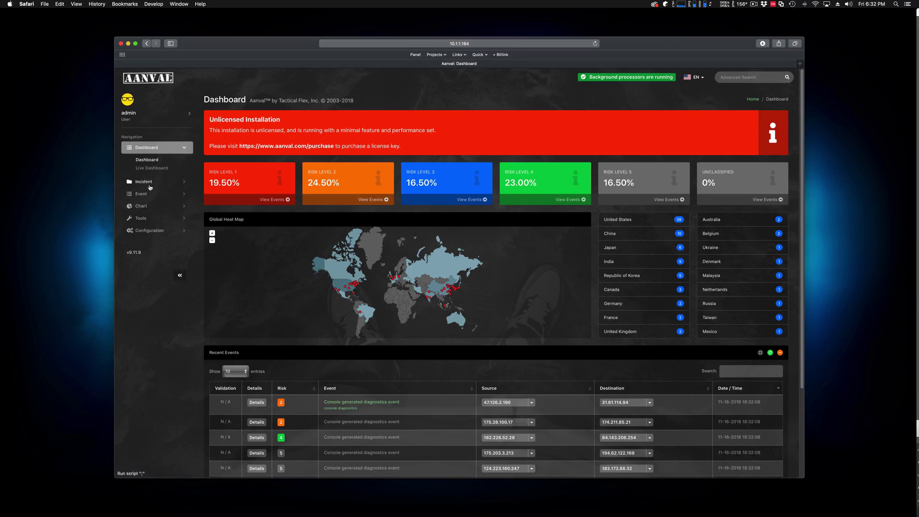
click(146, 206)
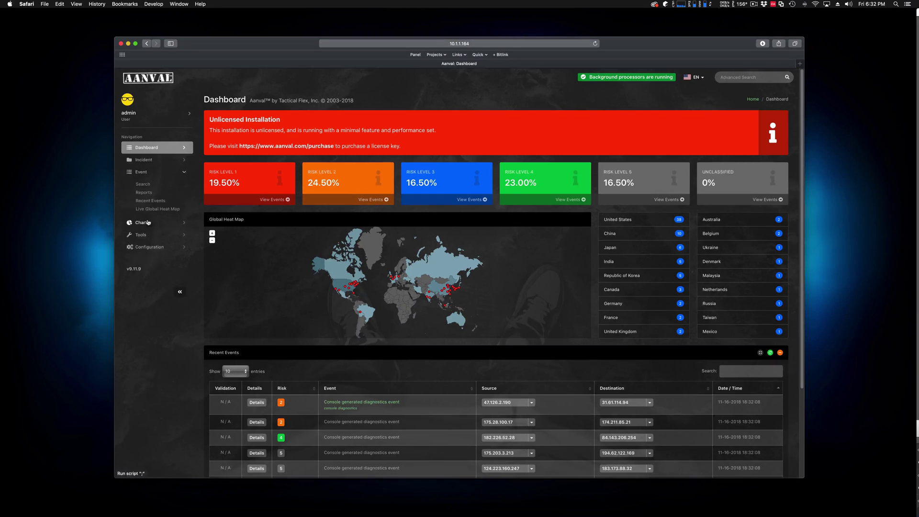
click(159, 198)
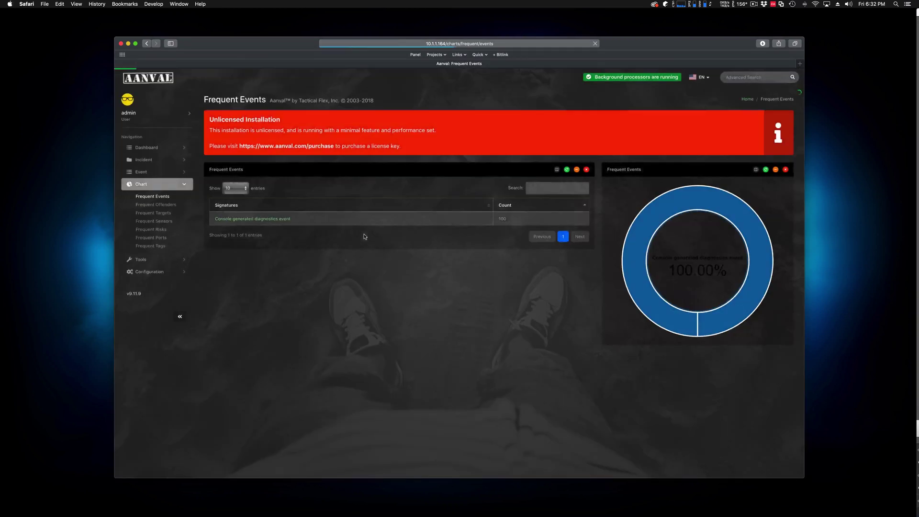
click(144, 148)
click(147, 160)
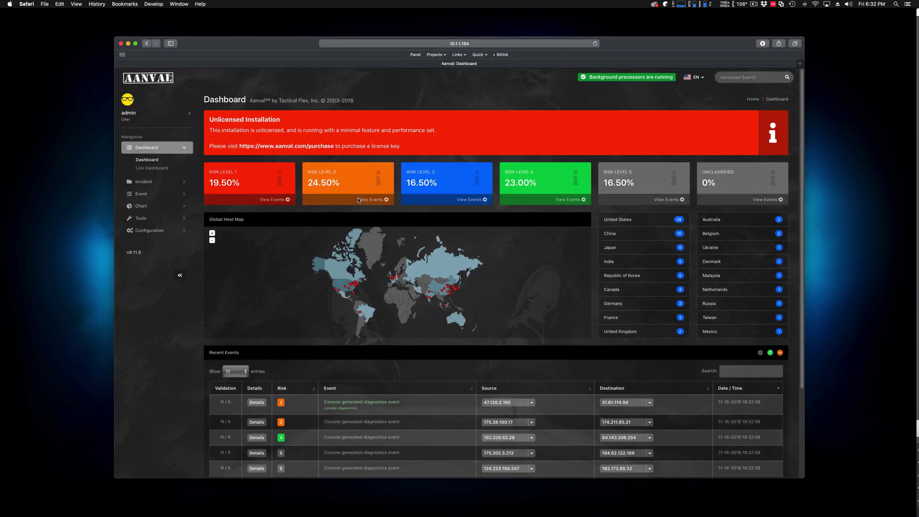